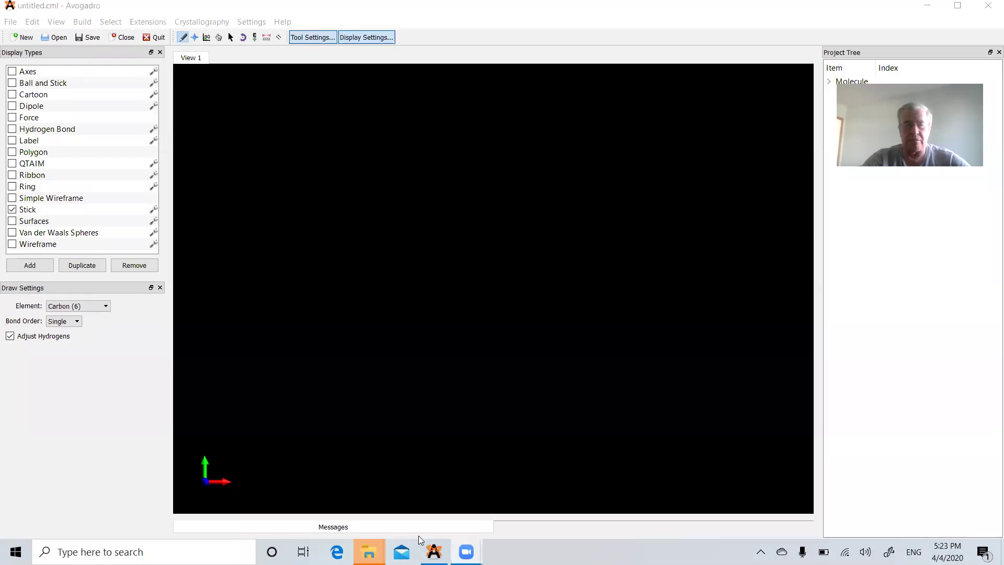
- Draw a methane molecule with Carbon, then switch its display from Stick to Ball and Stick
{"action": "left_click", "coordinate": [434, 552]}
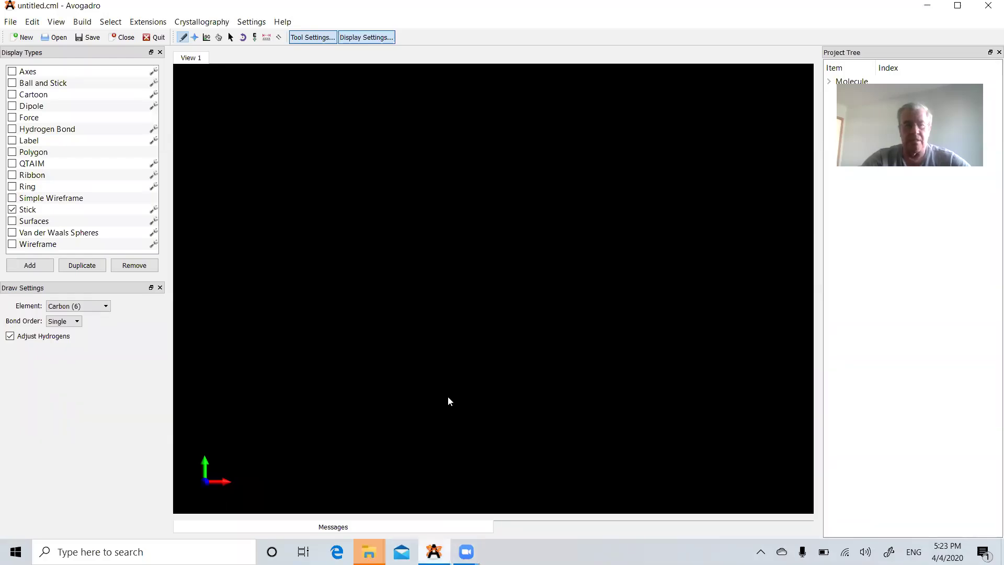
{"action": "left_click", "coordinate": [64, 306]}
{"action": "left_click", "coordinate": [64, 307]}
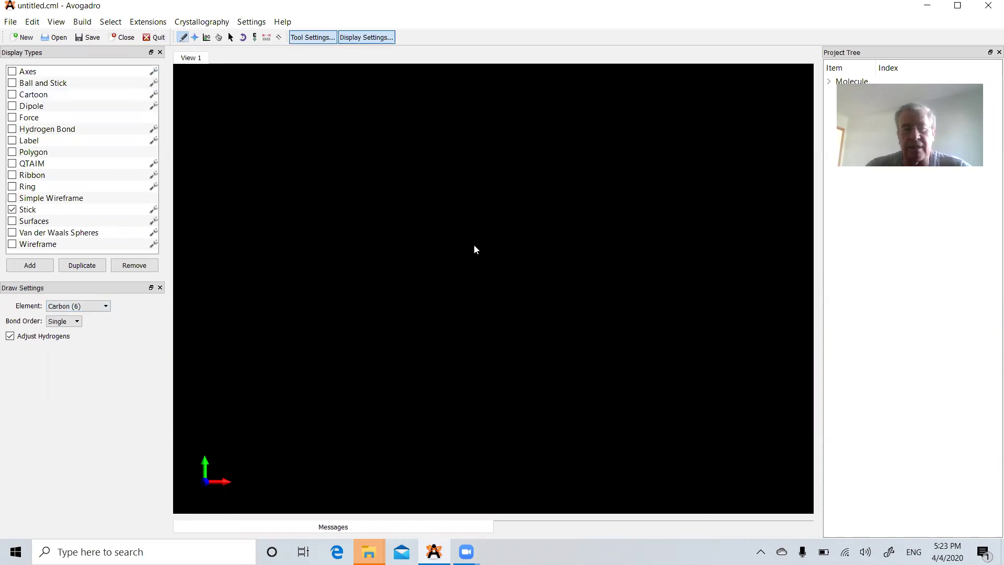
{"action": "left_click", "coordinate": [457, 262]}
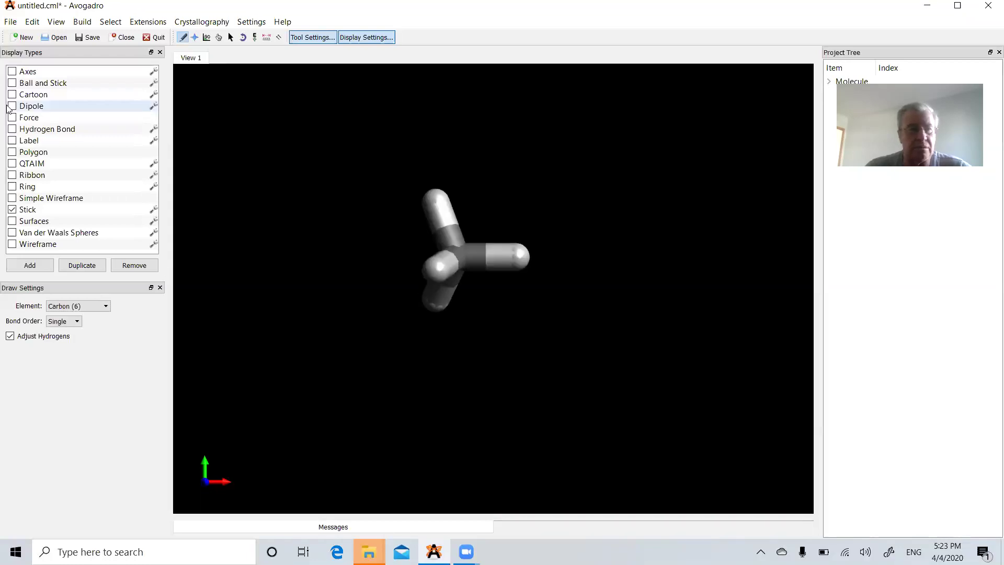
{"action": "left_click", "coordinate": [12, 210]}
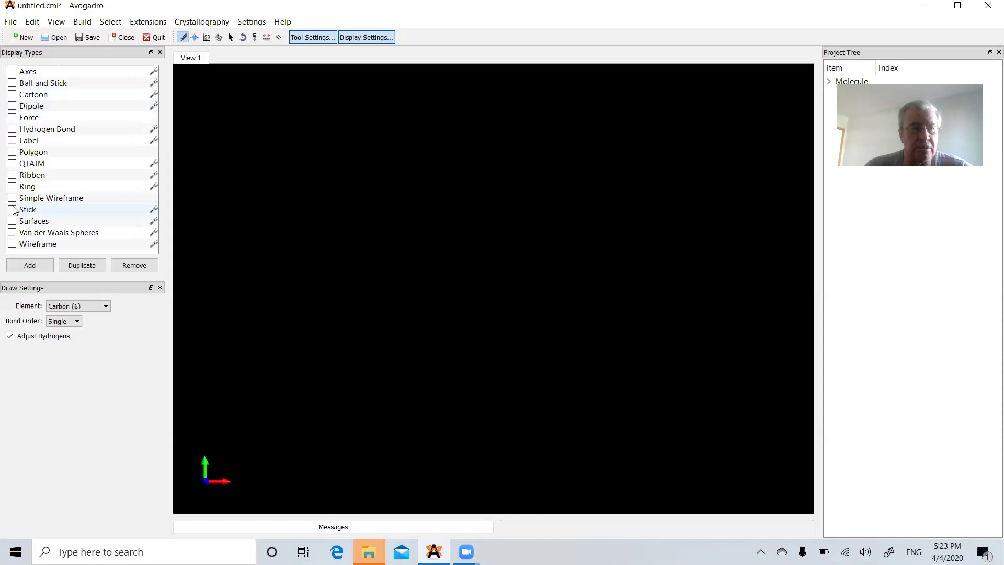
{"action": "left_click", "coordinate": [12, 83]}
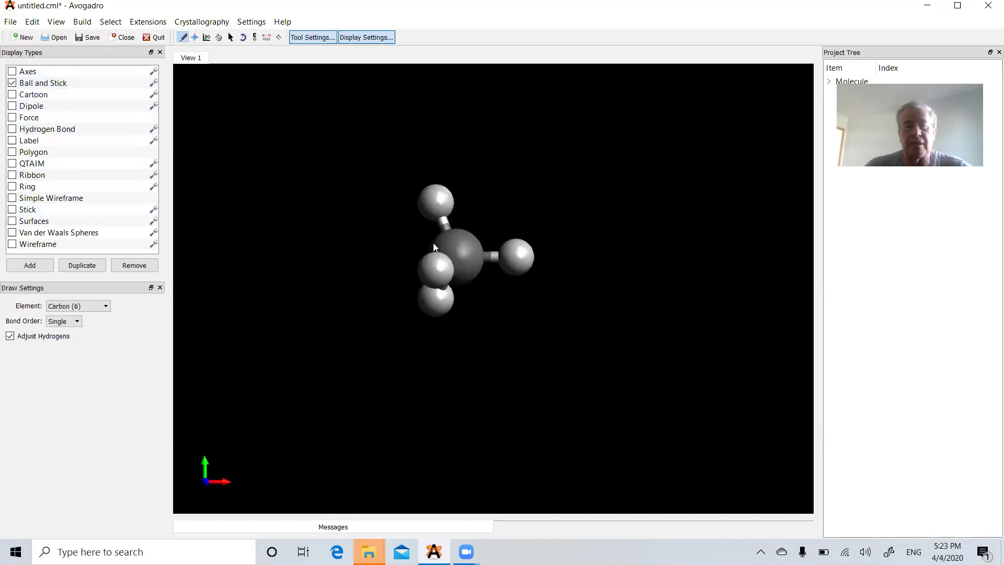
- Rotate the methane molecule with the Navigate tool to view it from another side
{"action": "left_click", "coordinate": [196, 38]}
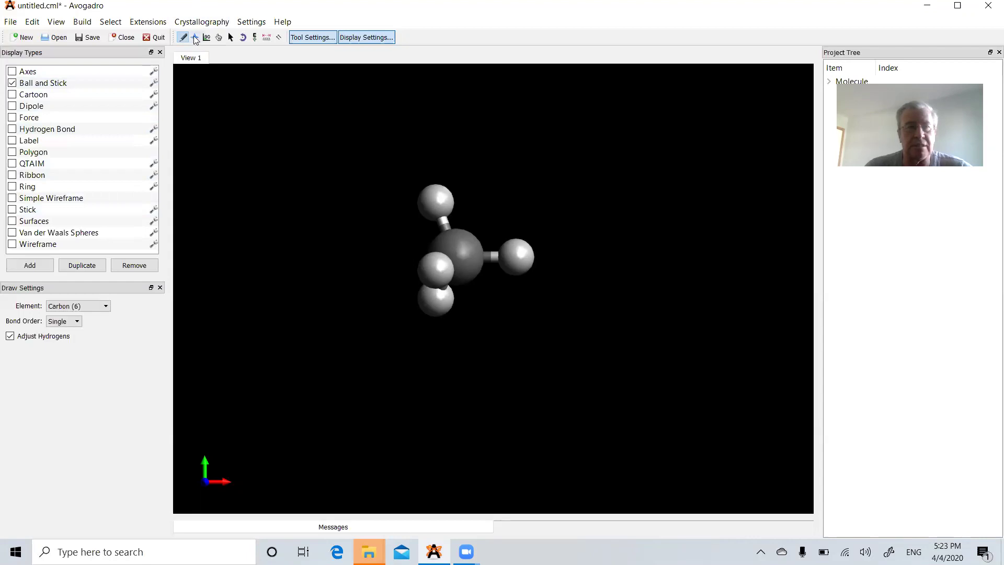
{"action": "left_click_drag", "start_coordinate": [427, 260], "coordinate": [403, 266]}
{"action": "left_click_drag", "start_coordinate": [434, 313], "coordinate": [455, 306]}
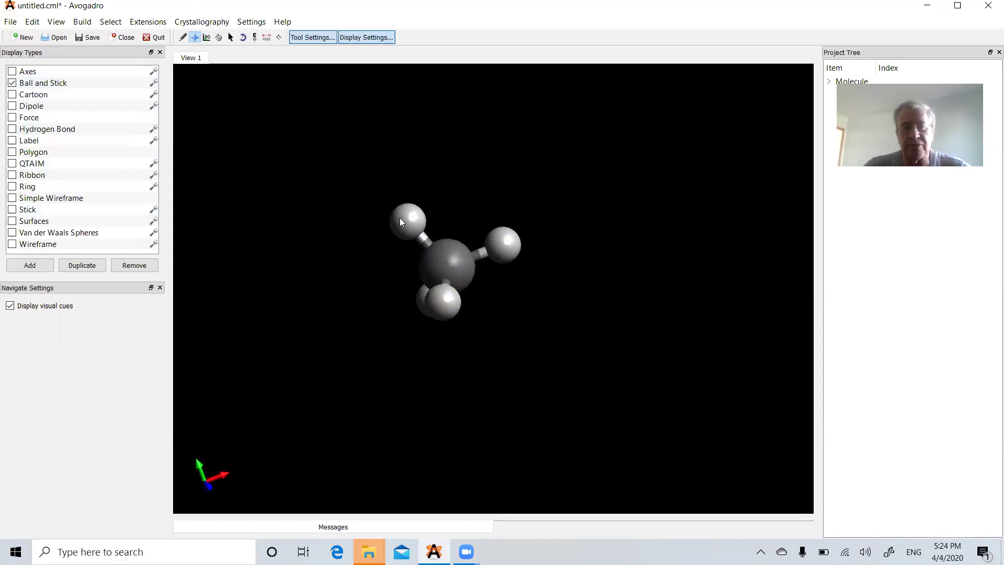
- Swap one methane hydrogen for Nitrogen and another for Carbon, giving ethylamine
{"action": "left_click", "coordinate": [182, 38]}
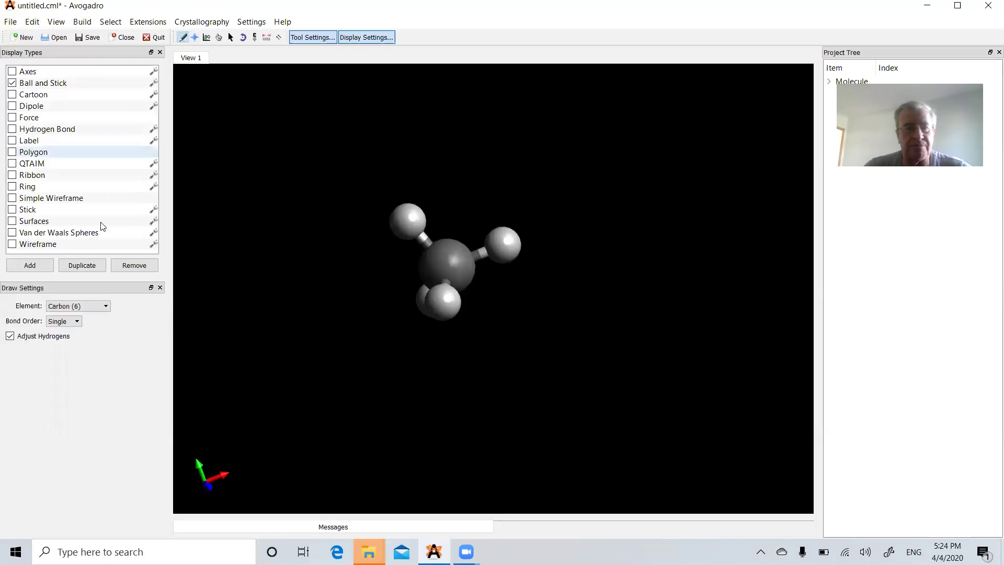
{"action": "left_click", "coordinate": [65, 306]}
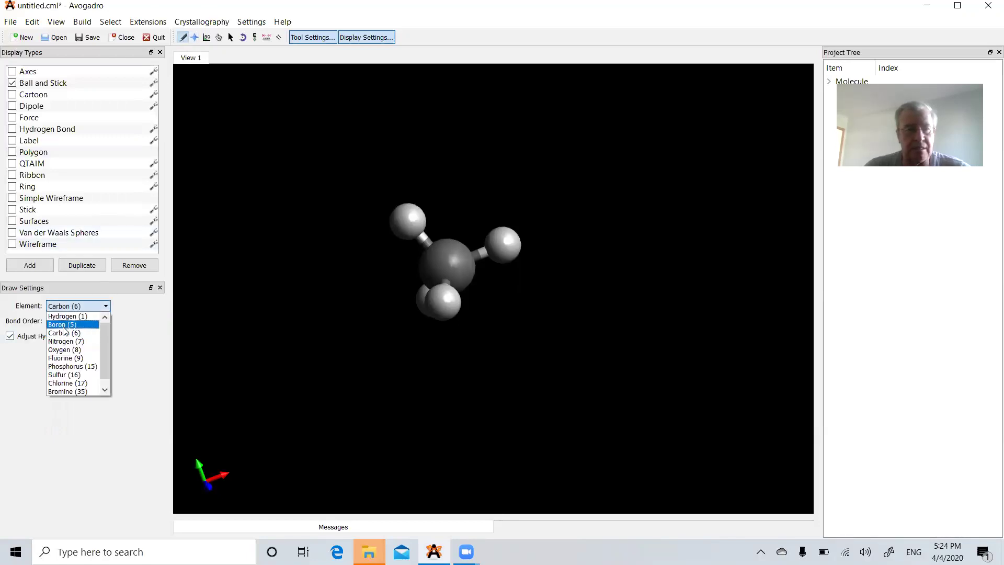
{"action": "left_click", "coordinate": [66, 341]}
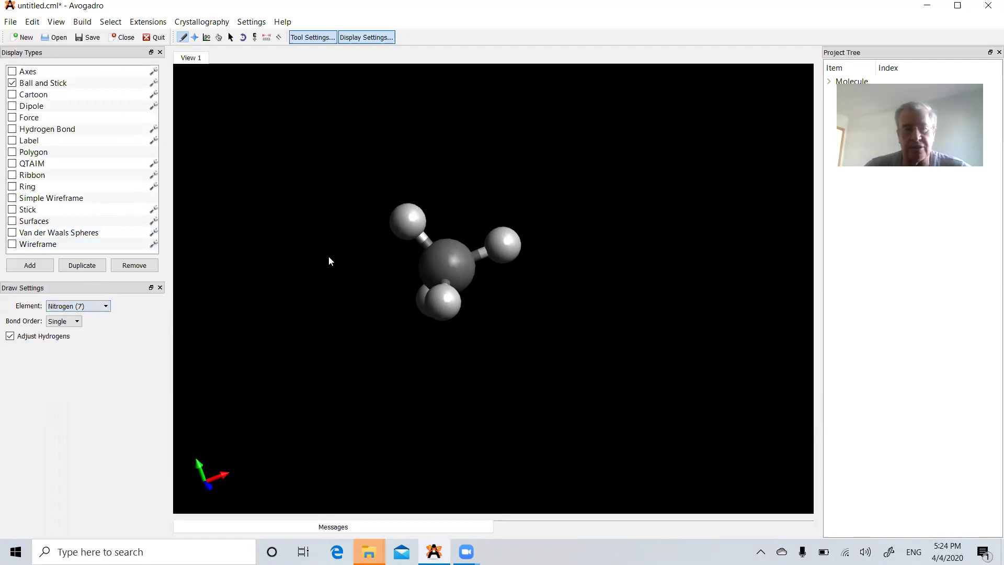
{"action": "left_click", "coordinate": [400, 222]}
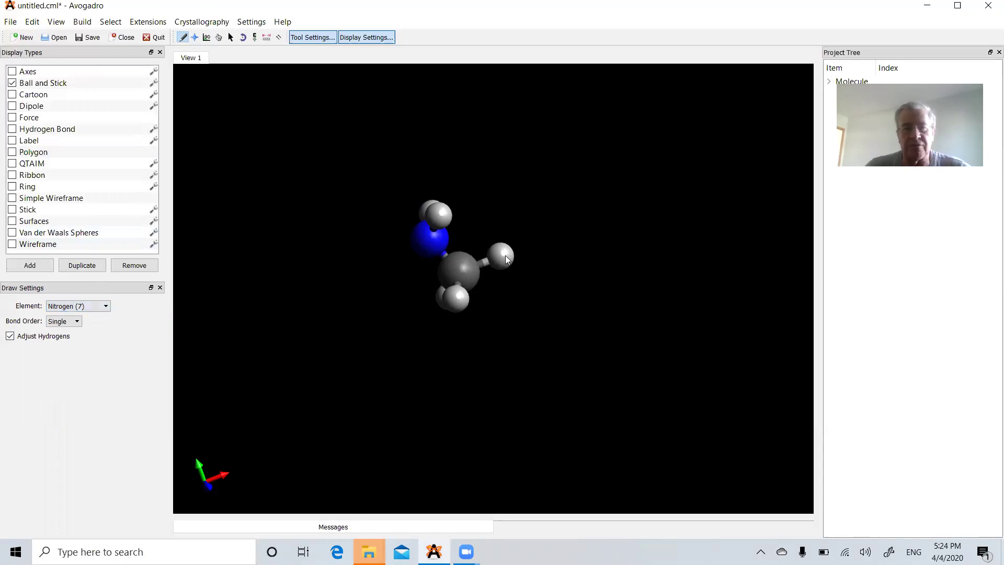
{"action": "left_click", "coordinate": [77, 307]}
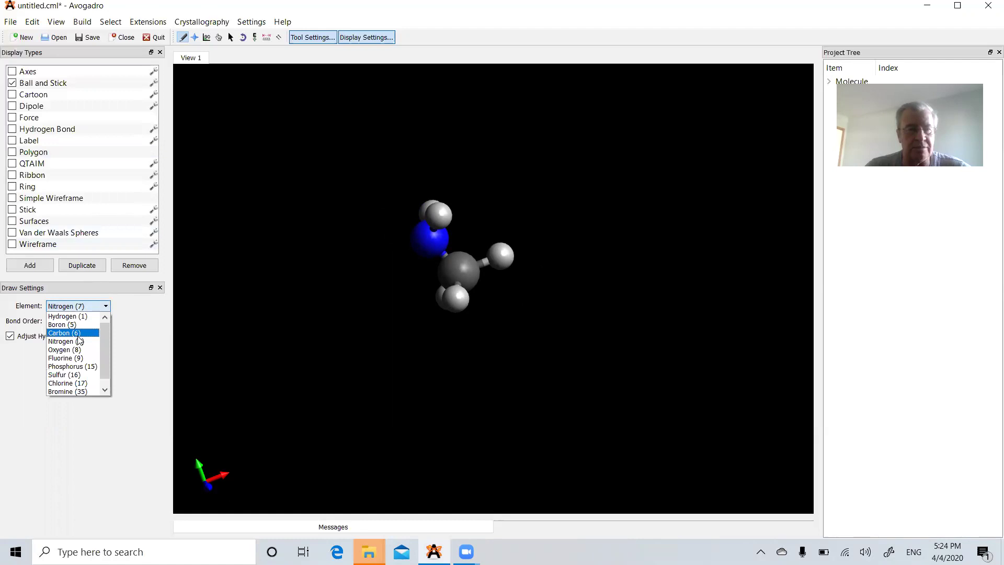
{"action": "left_click", "coordinate": [77, 334]}
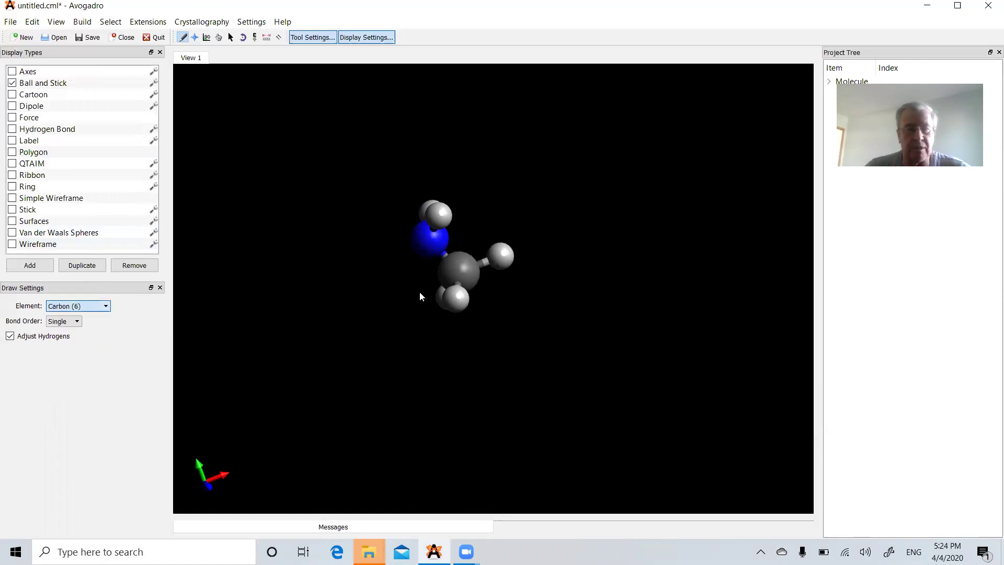
{"action": "left_click", "coordinate": [502, 259]}
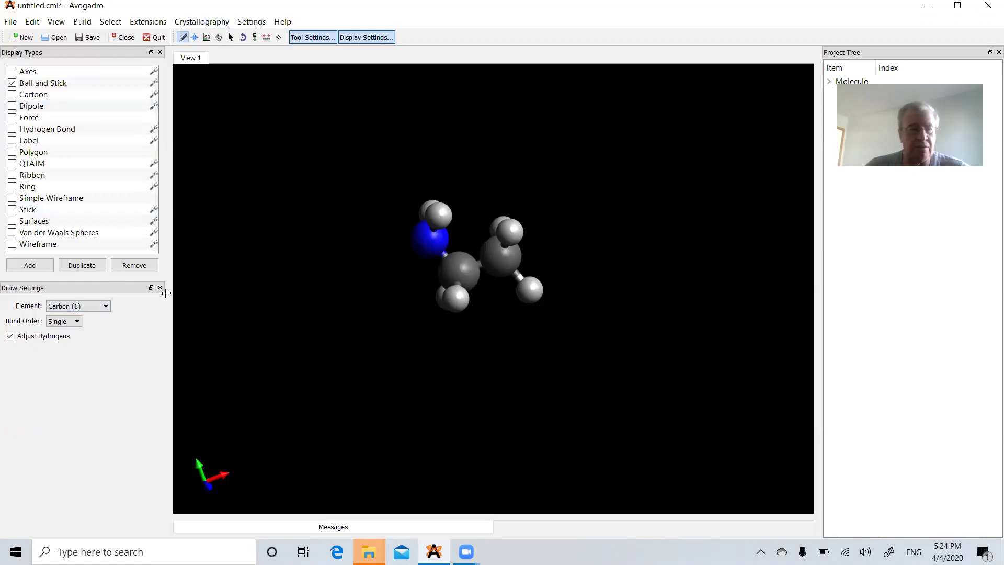
- Replace the upper and lower-right hydrogens on the second carbon with Oxygen atoms
{"action": "left_click", "coordinate": [59, 312]}
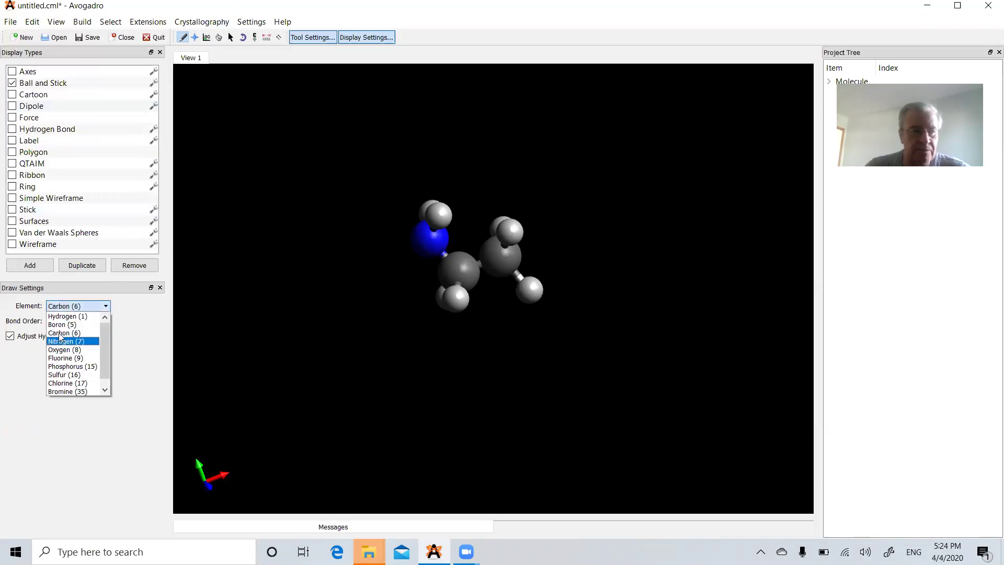
{"action": "left_click", "coordinate": [62, 350]}
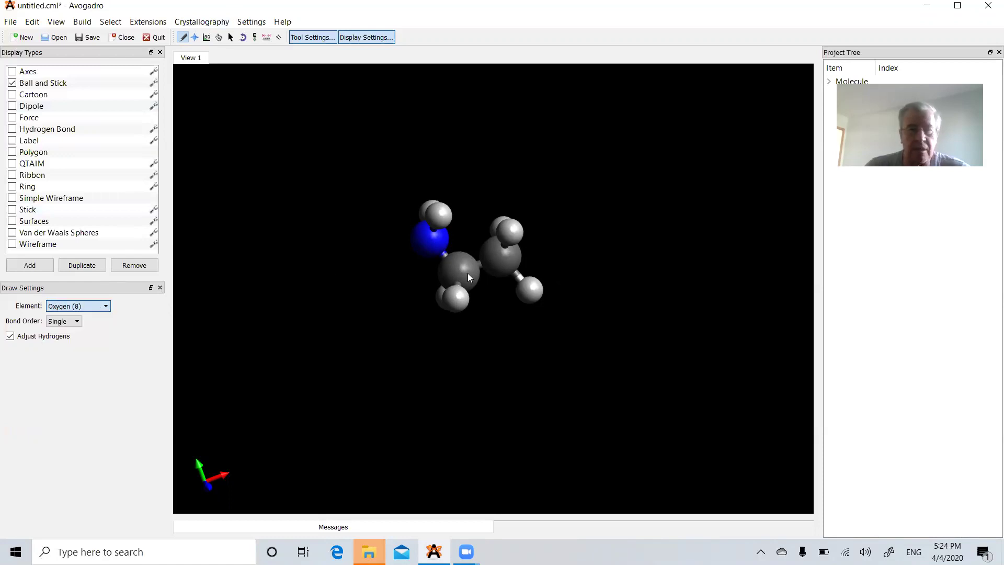
{"action": "left_click", "coordinate": [510, 231]}
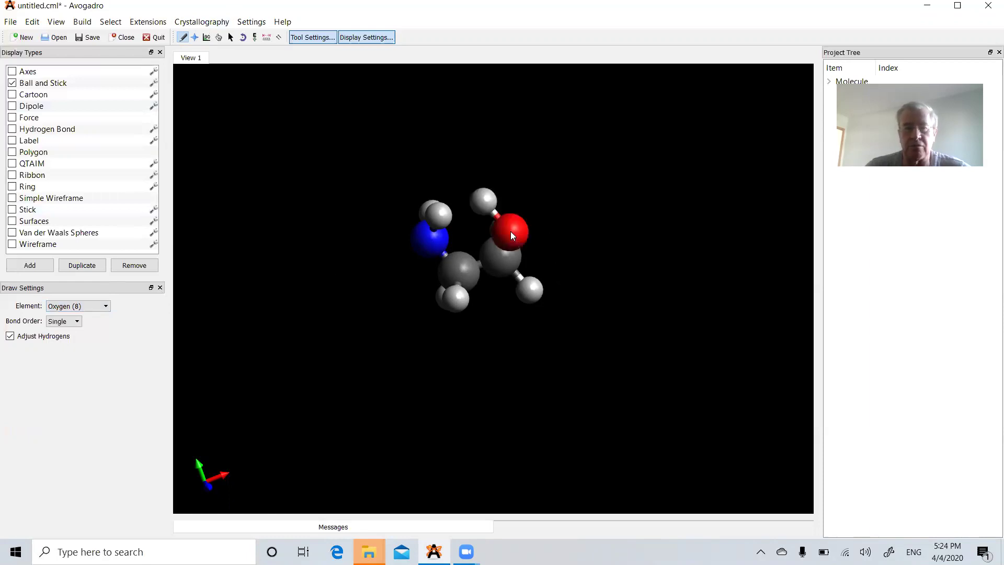
{"action": "left_click", "coordinate": [534, 288]}
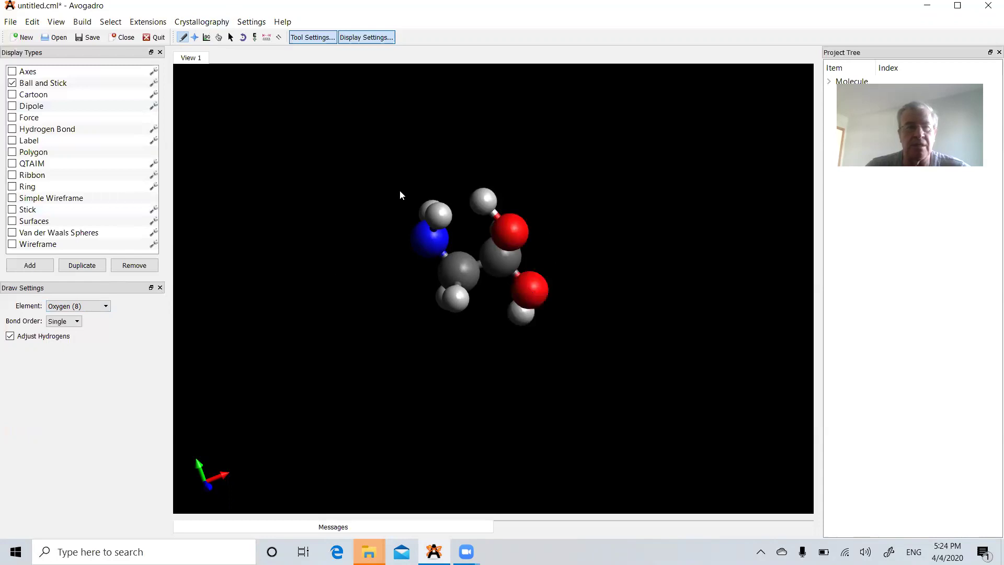
- Optimize the molecule's geometry and rotate it for a clearer view
{"action": "left_click", "coordinate": [149, 24]}
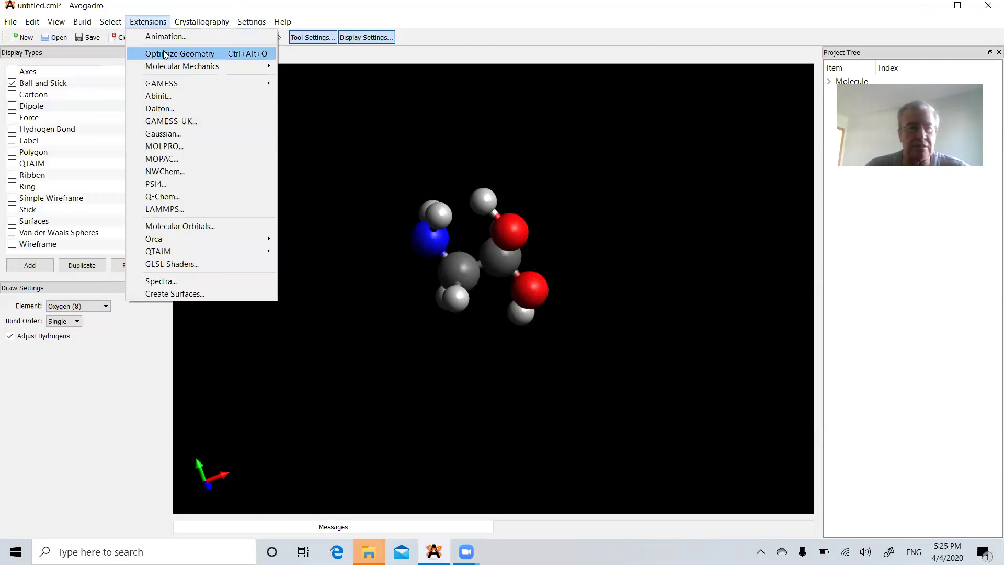
{"action": "left_click", "coordinate": [163, 50]}
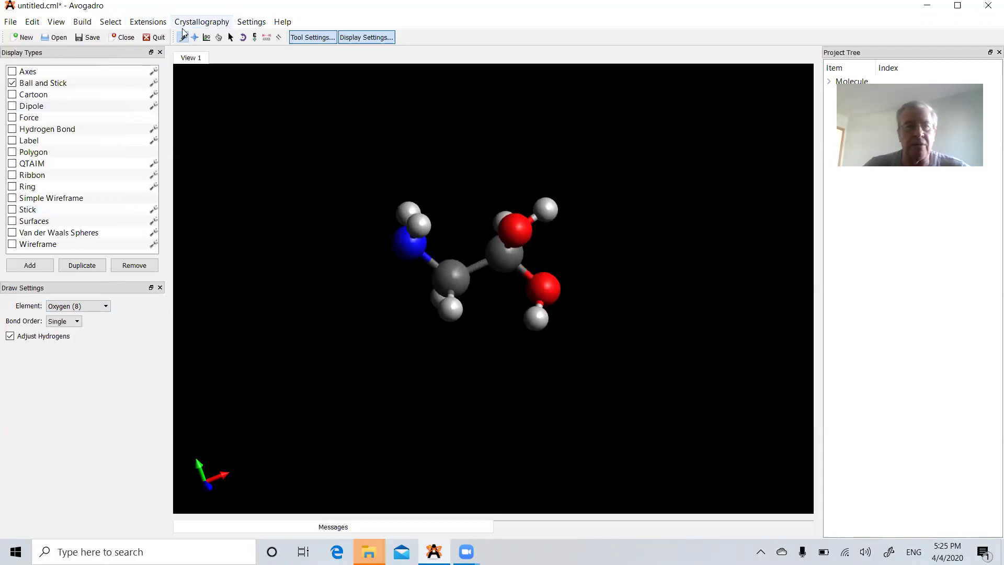
{"action": "left_click", "coordinate": [195, 37]}
{"action": "left_click_drag", "start_coordinate": [500, 330], "coordinate": [527, 242]}
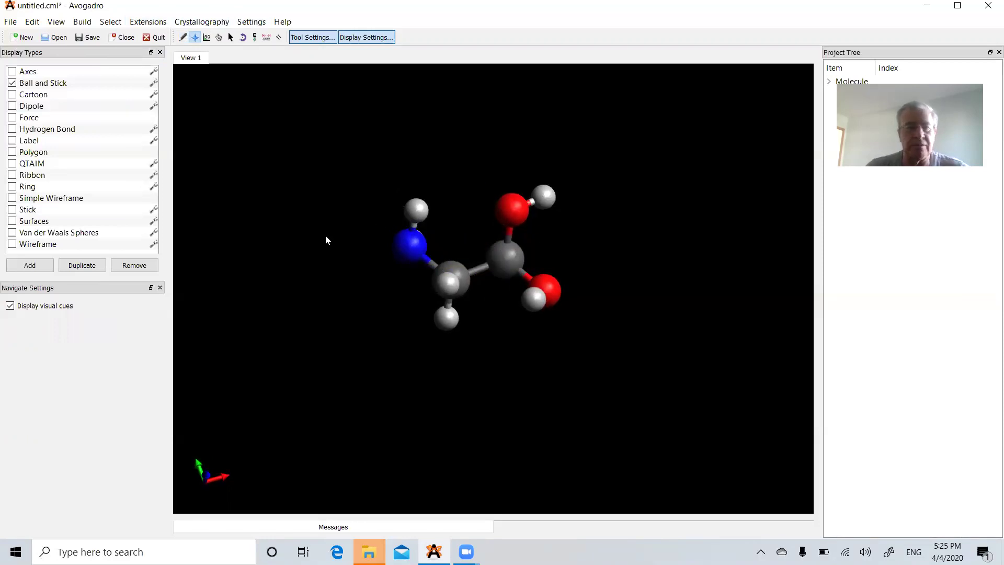
- Make the upper carbon–oxygen bond a double bond, forming the carboxyl group
{"action": "left_click", "coordinate": [183, 37]}
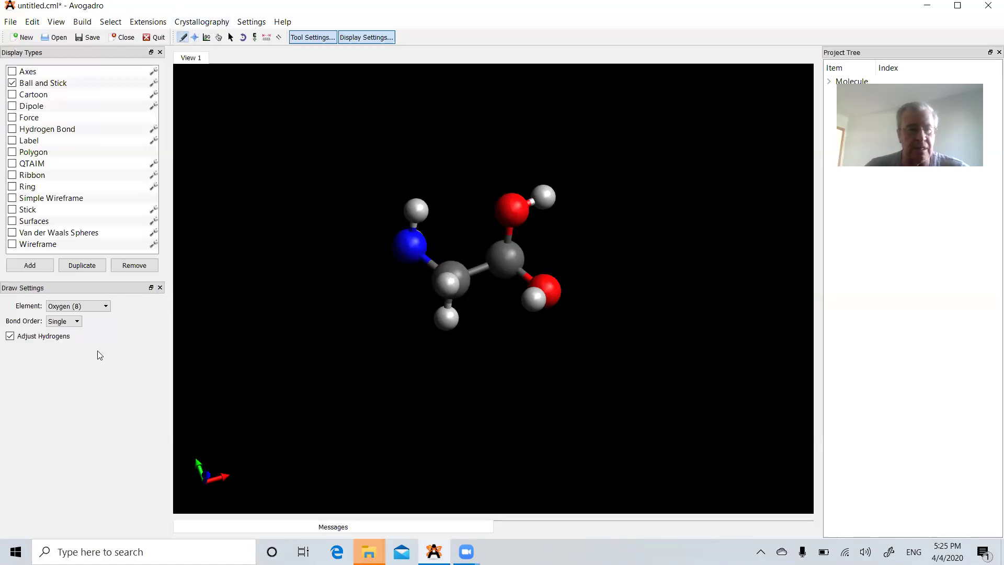
{"action": "left_click", "coordinate": [65, 321]}
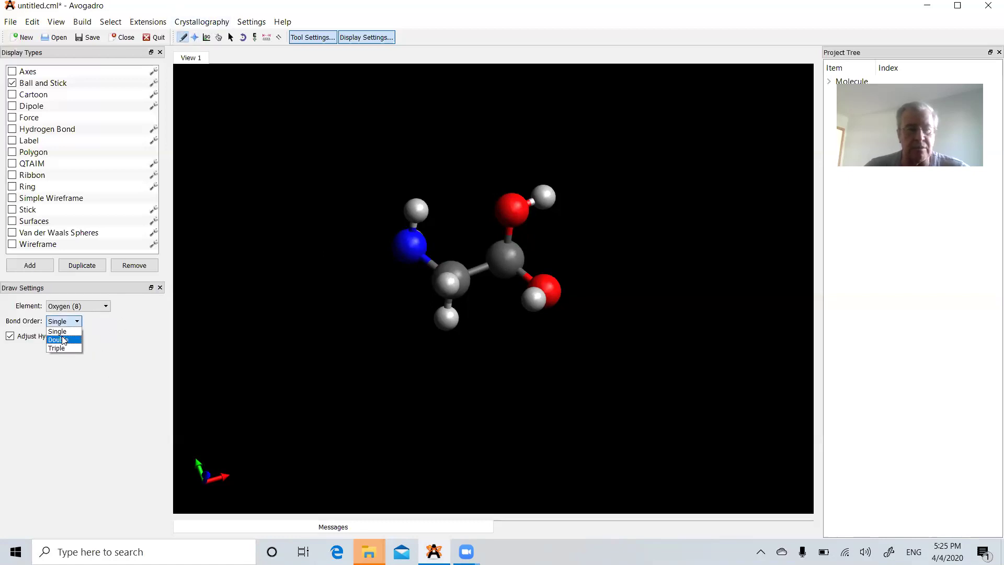
{"action": "left_click", "coordinate": [60, 339]}
{"action": "left_click", "coordinate": [511, 236]}
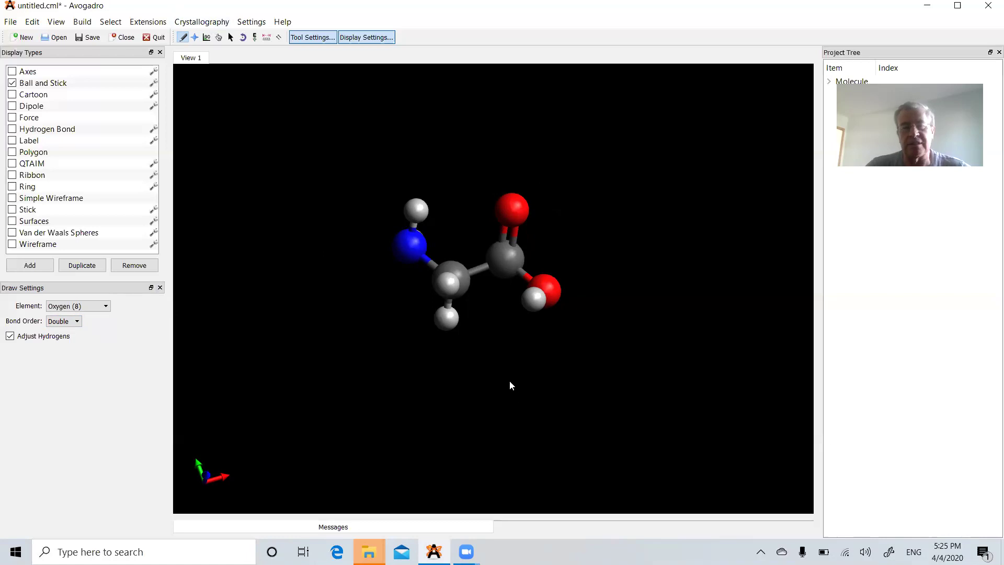
- Rotate the glycine molecule slightly to view it from a different side
{"action": "left_click", "coordinate": [195, 37]}
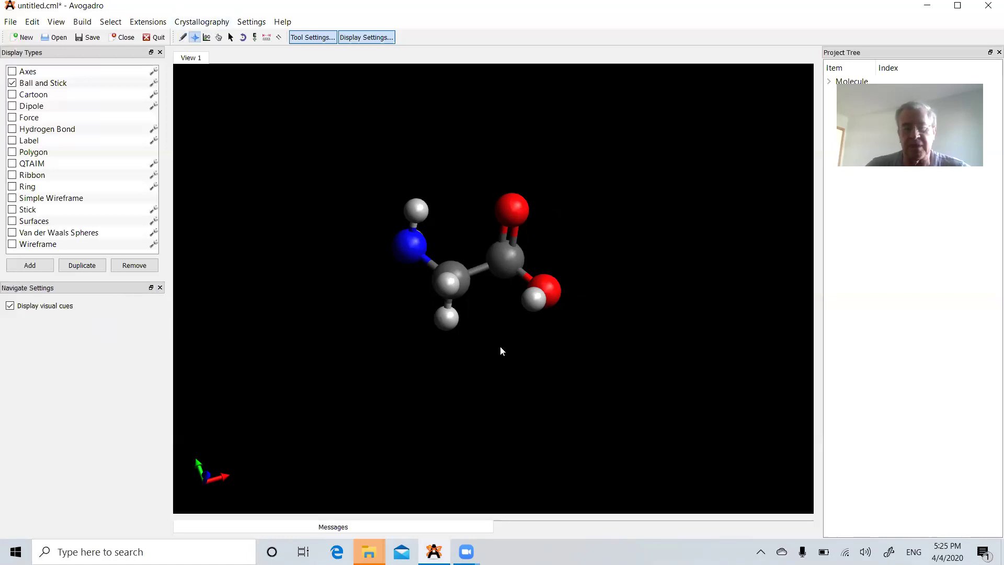
{"action": "left_click_drag", "start_coordinate": [505, 349], "coordinate": [497, 303]}
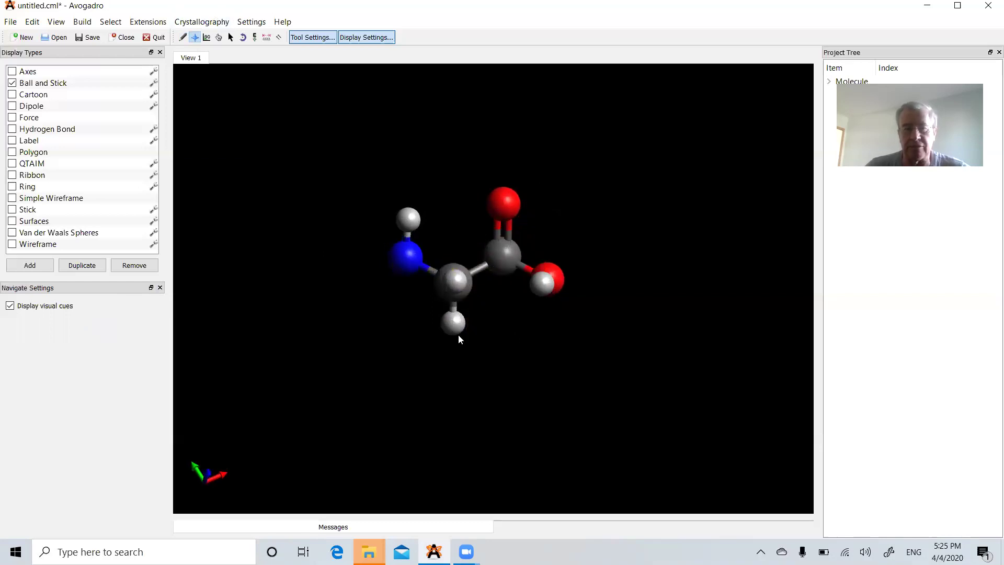
{"action": "left_click_drag", "start_coordinate": [451, 369], "coordinate": [443, 405]}
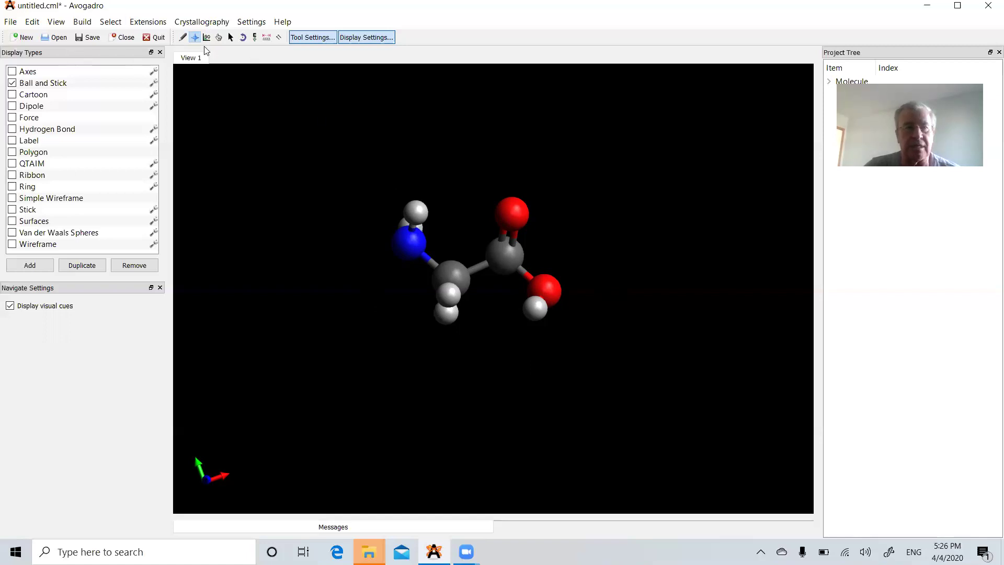
- Select the whole glycine, shift it right, and copy it
{"action": "left_click", "coordinate": [231, 37]}
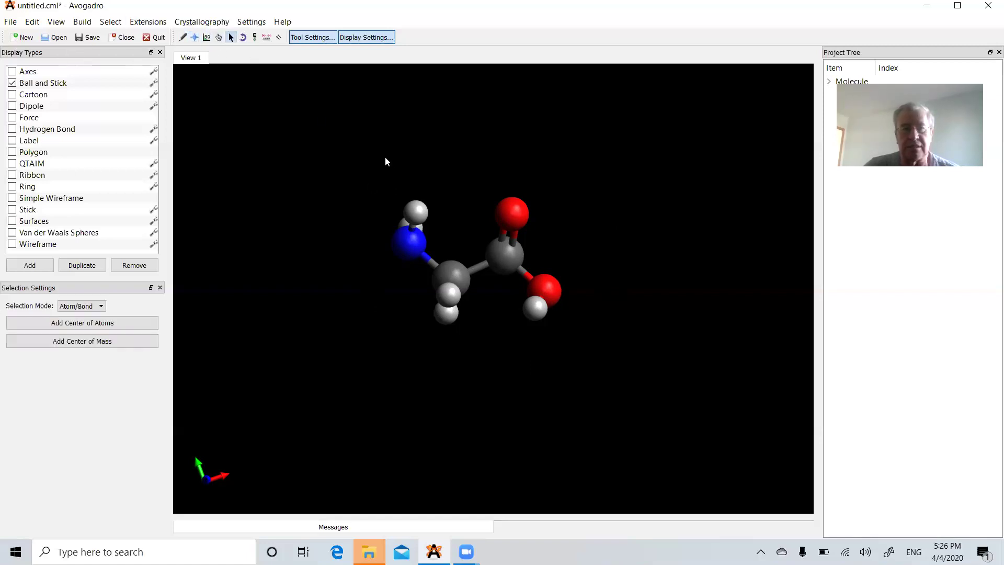
{"action": "left_click_drag", "start_coordinate": [376, 221], "coordinate": [630, 383]}
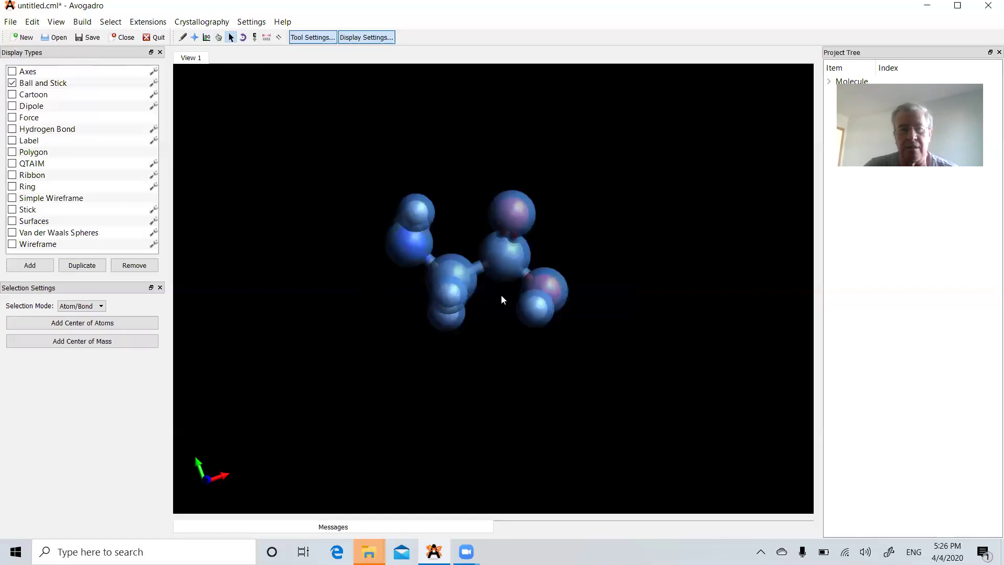
{"action": "left_click_drag", "start_coordinate": [466, 256], "coordinate": [624, 256]}
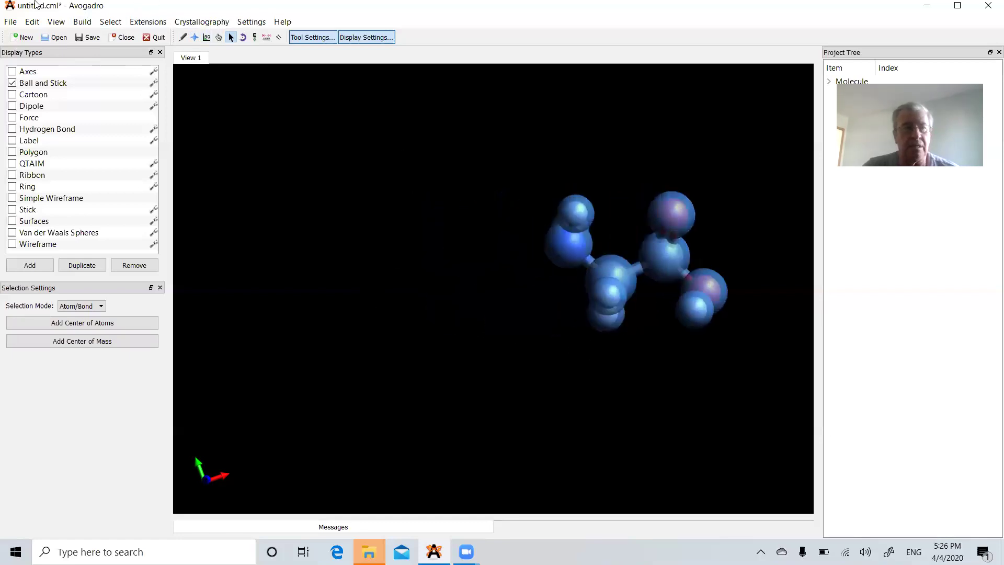
{"action": "left_click", "coordinate": [32, 22]}
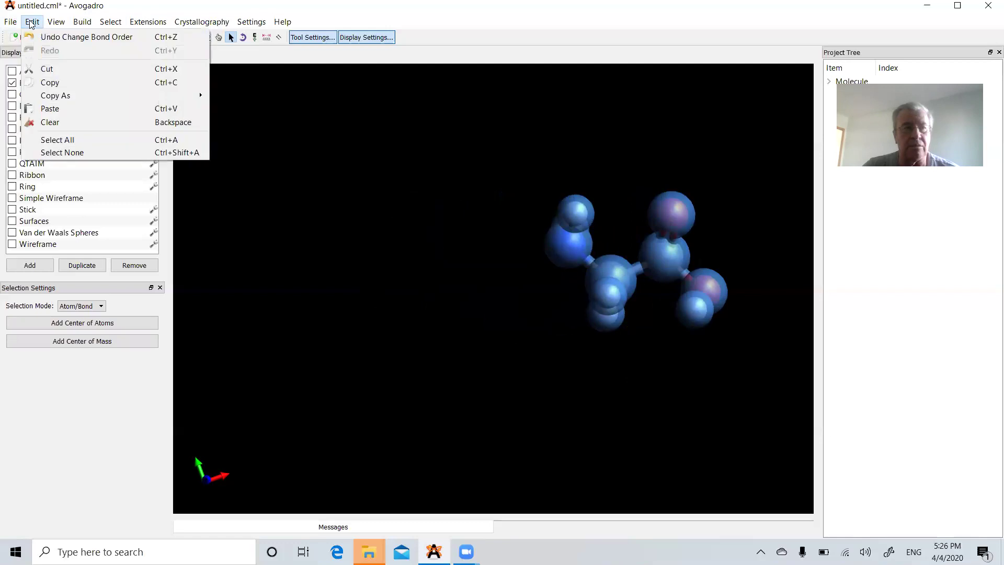
{"action": "left_click", "coordinate": [52, 84]}
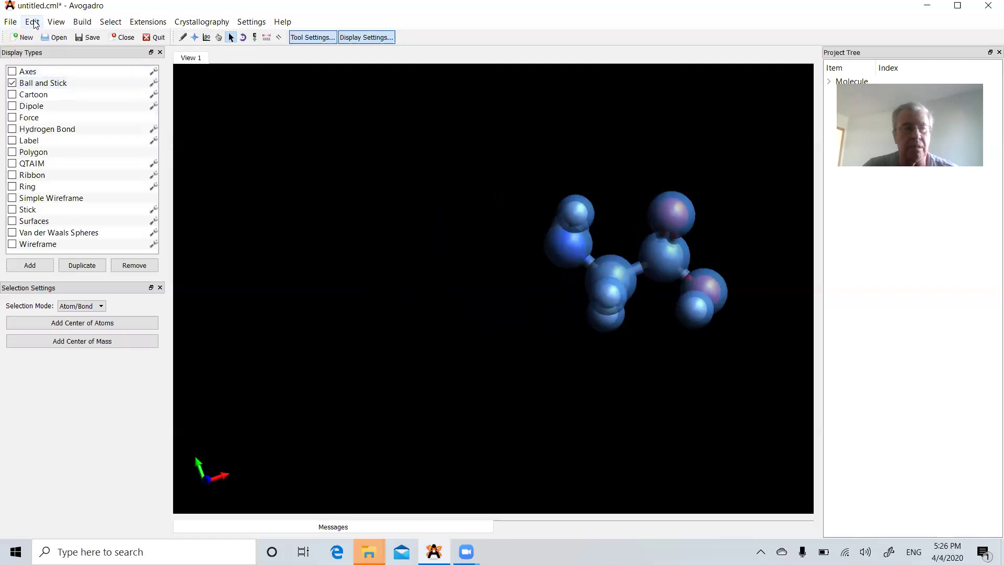
- Paste a second glycine, move it left of the original, and clear the selection
{"action": "left_click", "coordinate": [32, 22]}
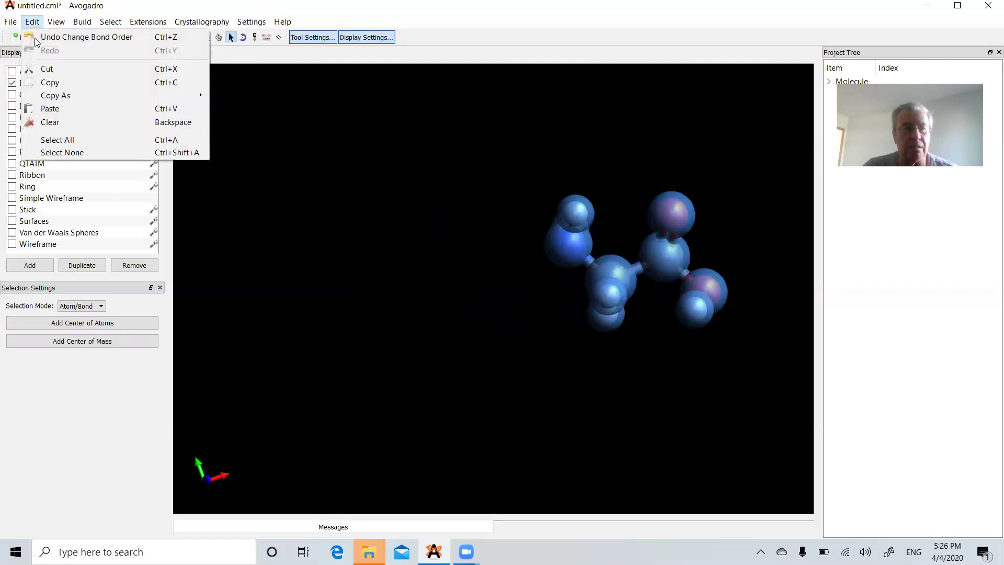
{"action": "left_click", "coordinate": [52, 111]}
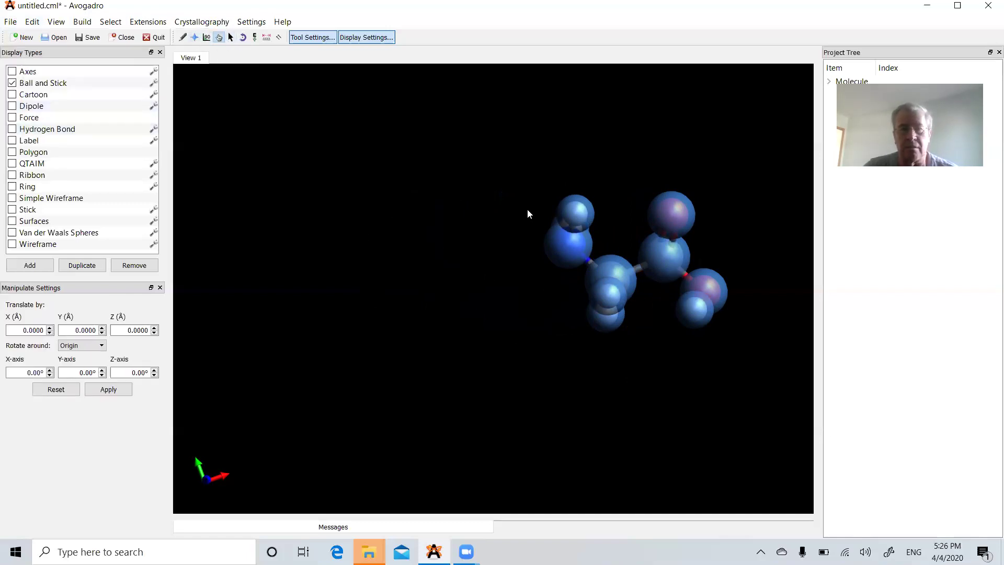
{"action": "left_click_drag", "start_coordinate": [606, 271], "coordinate": [459, 272]}
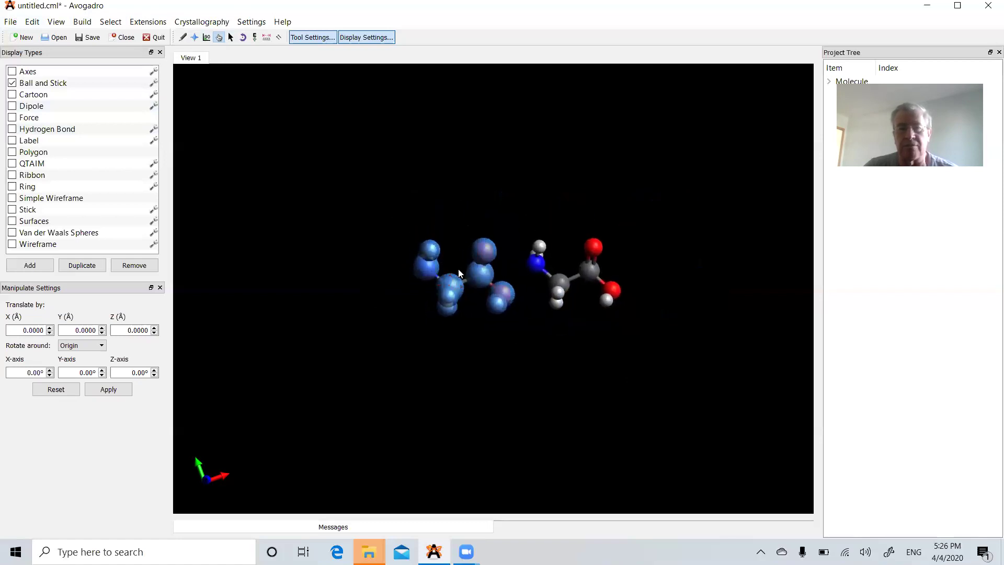
{"action": "left_click", "coordinate": [231, 37]}
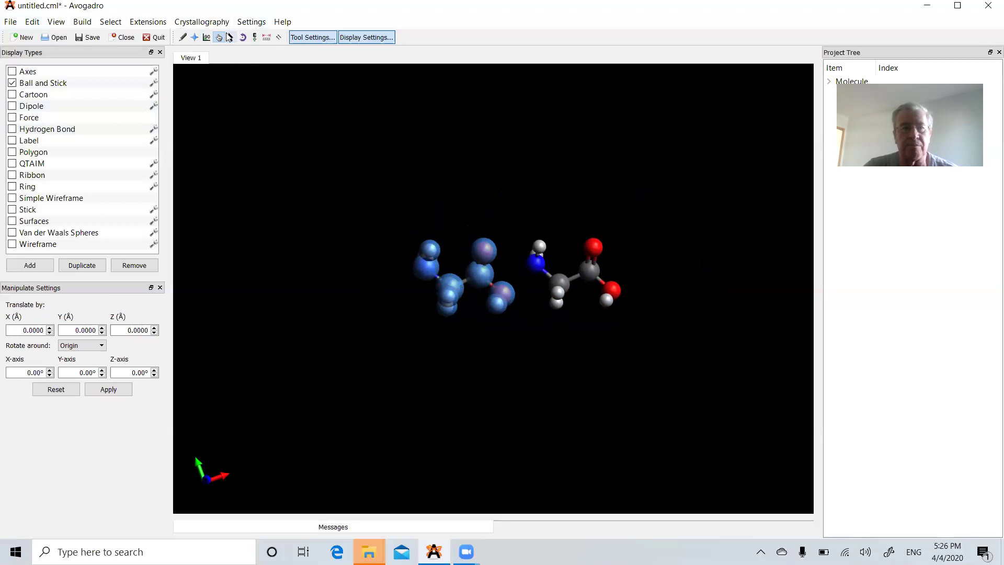
{"action": "left_click", "coordinate": [689, 338]}
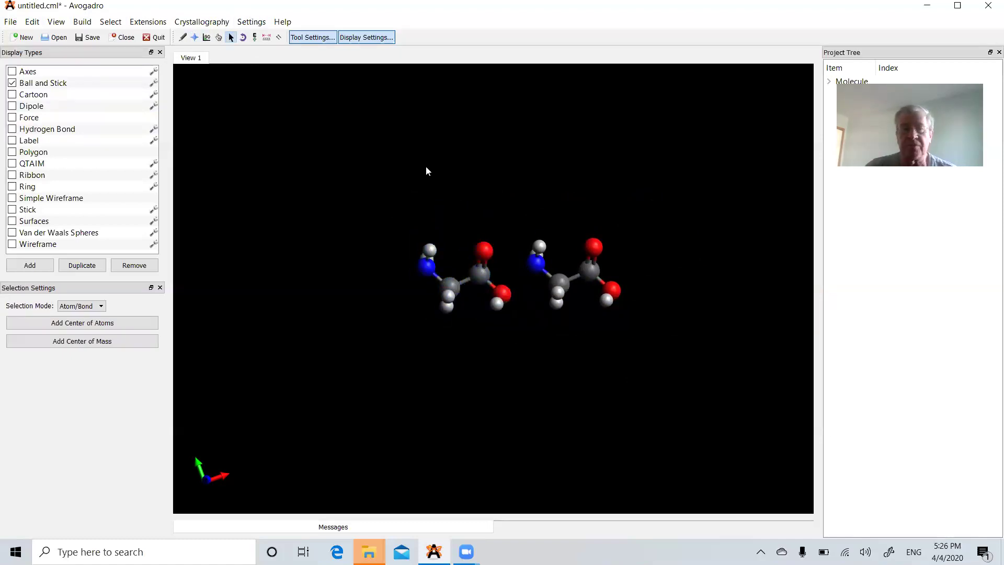
- Zoom and pan so both glycines sit up and left, then pick the Select tool
{"action": "scroll", "coordinate": [523, 342], "scroll_direction": "down", "scroll_amount": 2}
{"action": "scroll", "coordinate": [521, 346], "scroll_direction": "up", "scroll_amount": 5}
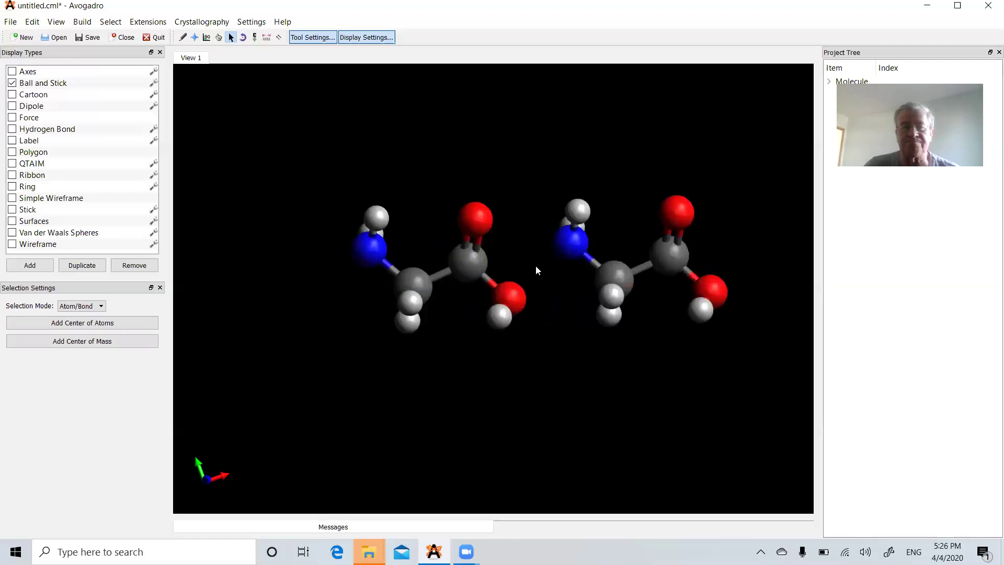
{"action": "left_click", "coordinate": [195, 37]}
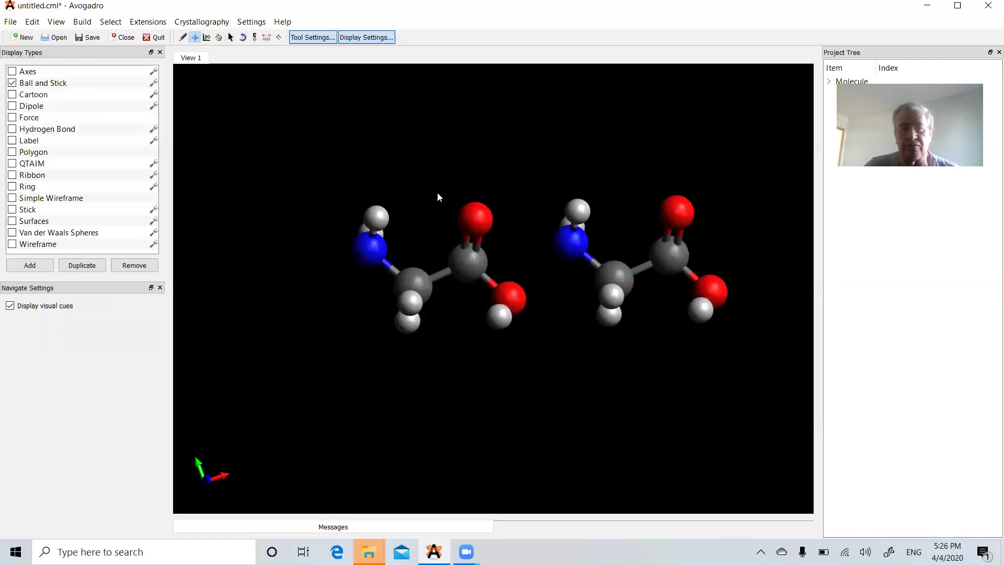
{"action": "right_click_drag", "start_coordinate": [530, 266], "coordinate": [479, 224]}
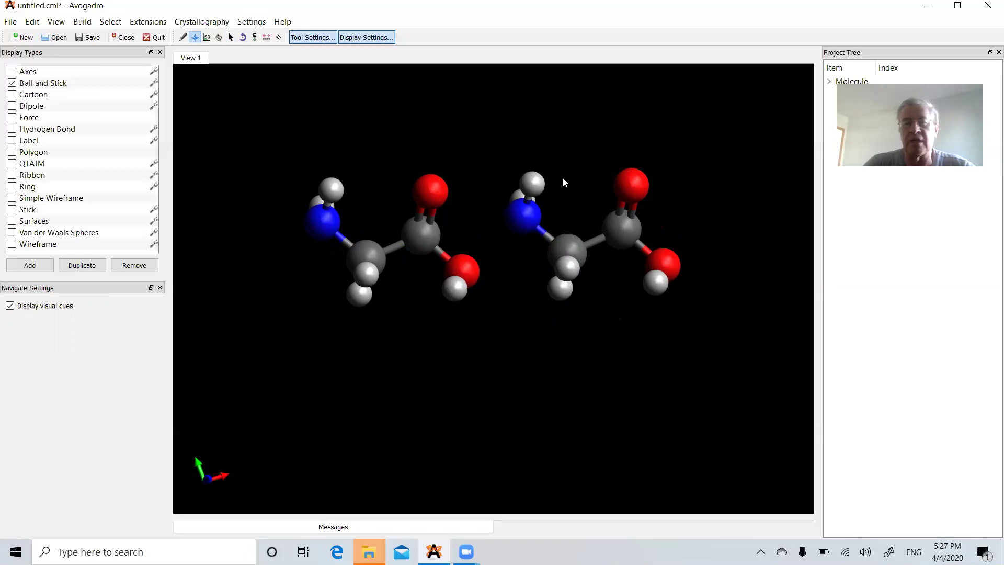
{"action": "left_click", "coordinate": [231, 37]}
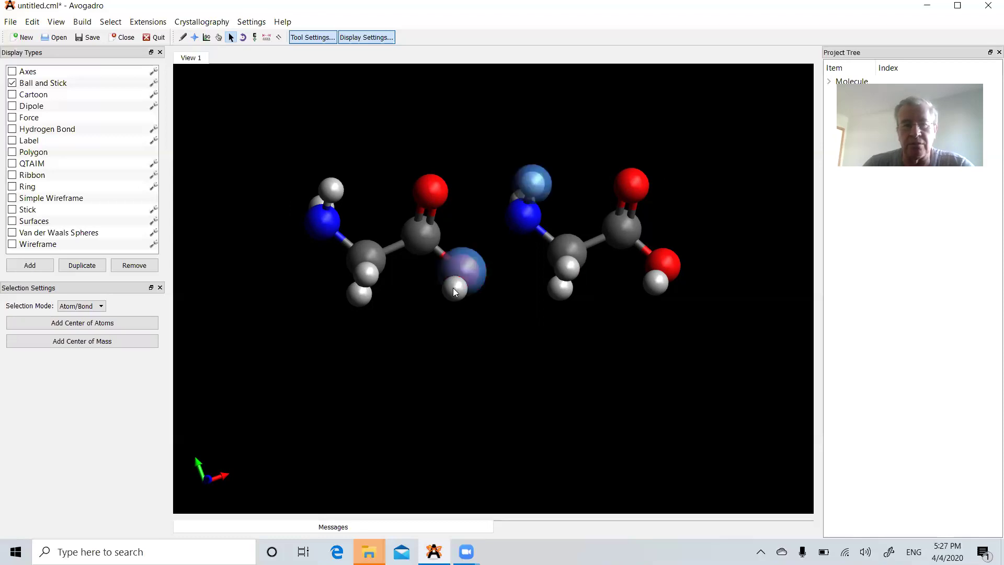
- Cut the selected hydroxyl group and amine hydrogen with Edit > Cut
{"action": "left_click", "coordinate": [32, 22]}
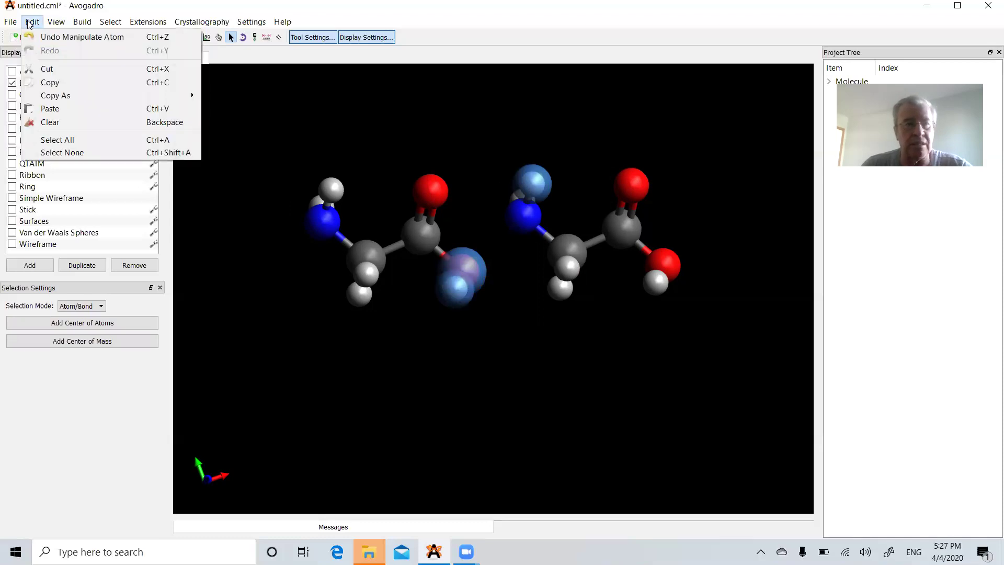
{"action": "left_click", "coordinate": [47, 69]}
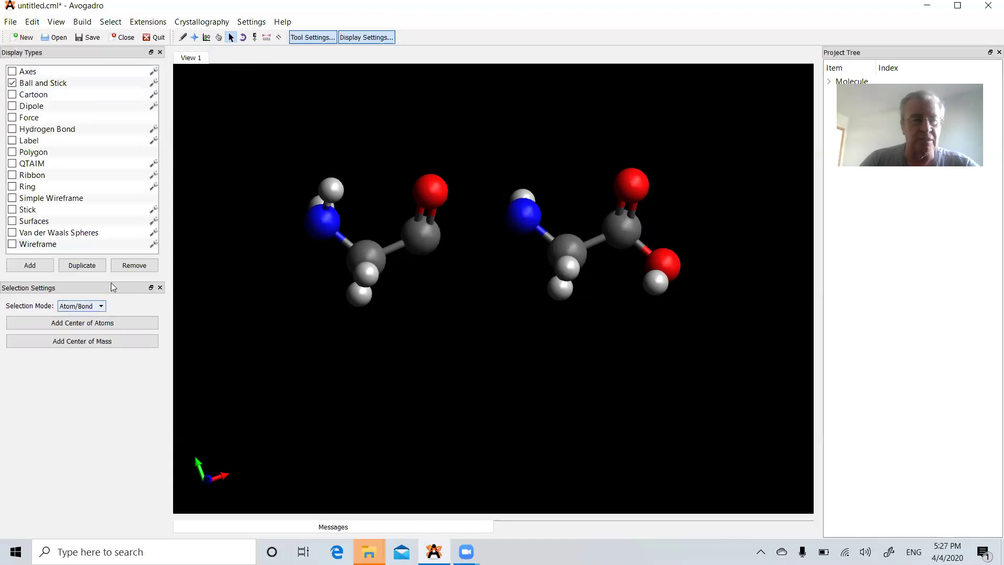
- Draw a single bond from the left carbonyl carbon to the right glycine's nitrogen
{"action": "left_click", "coordinate": [182, 37]}
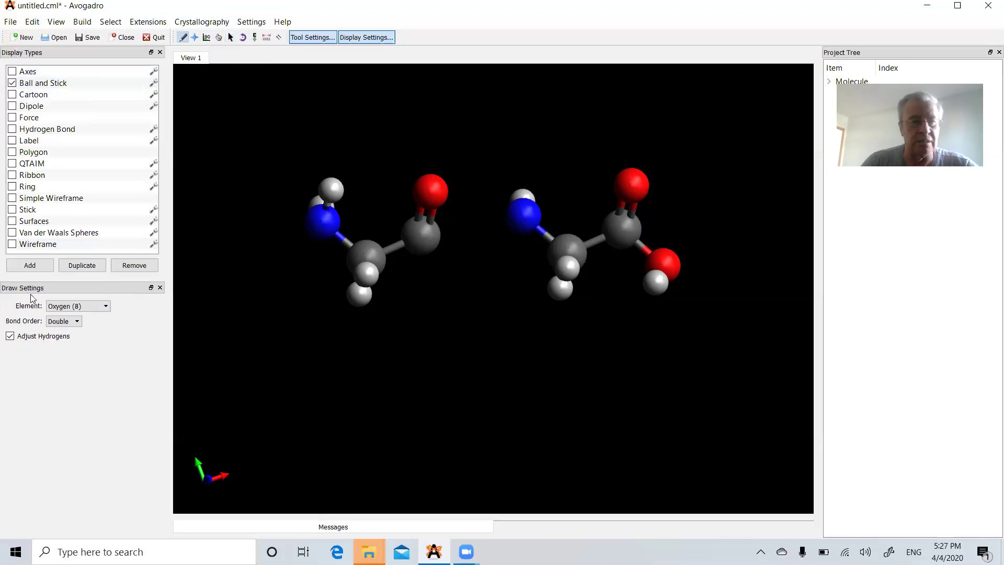
{"action": "left_click", "coordinate": [67, 307]}
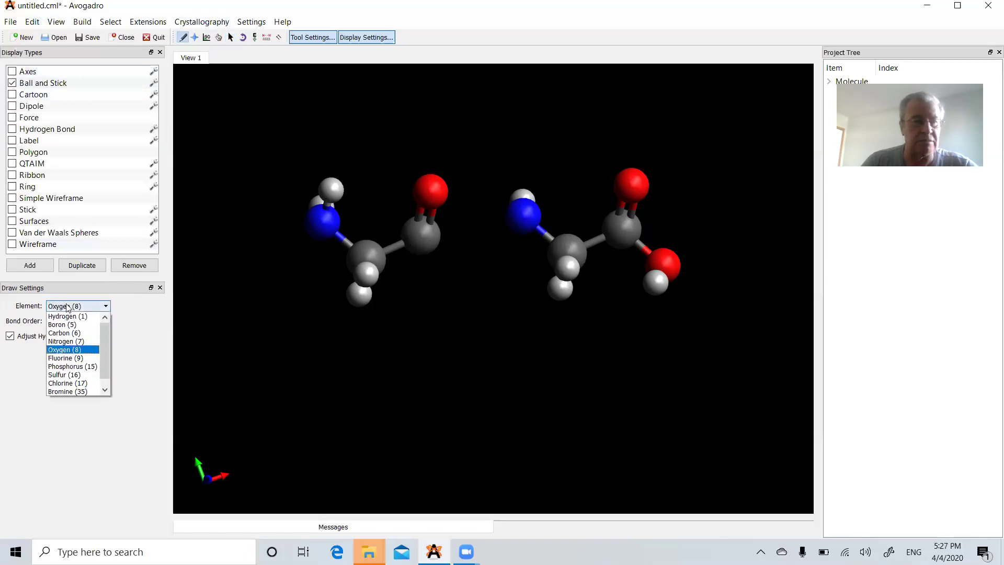
{"action": "left_click", "coordinate": [62, 333]}
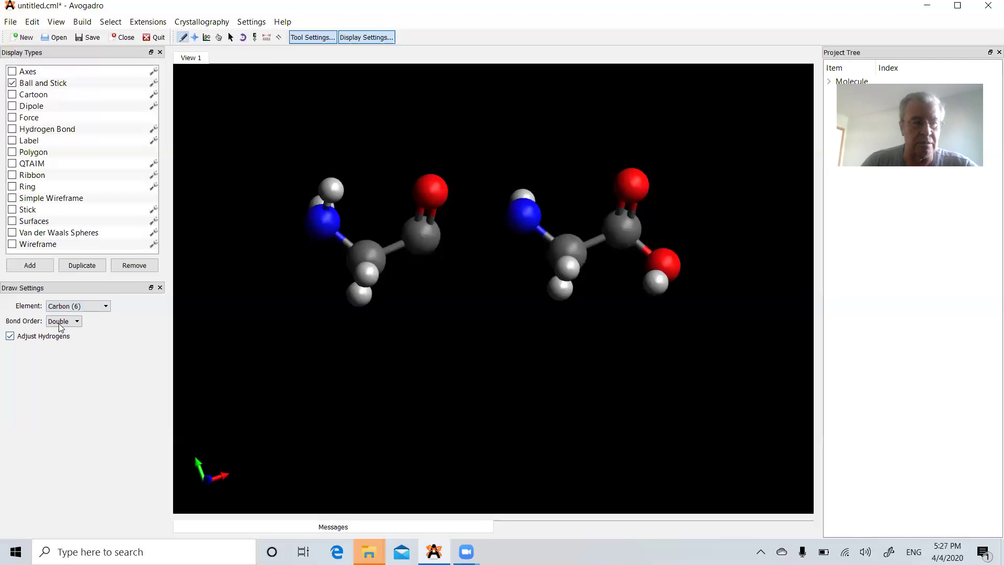
{"action": "left_click", "coordinate": [63, 321]}
{"action": "left_click", "coordinate": [64, 331]}
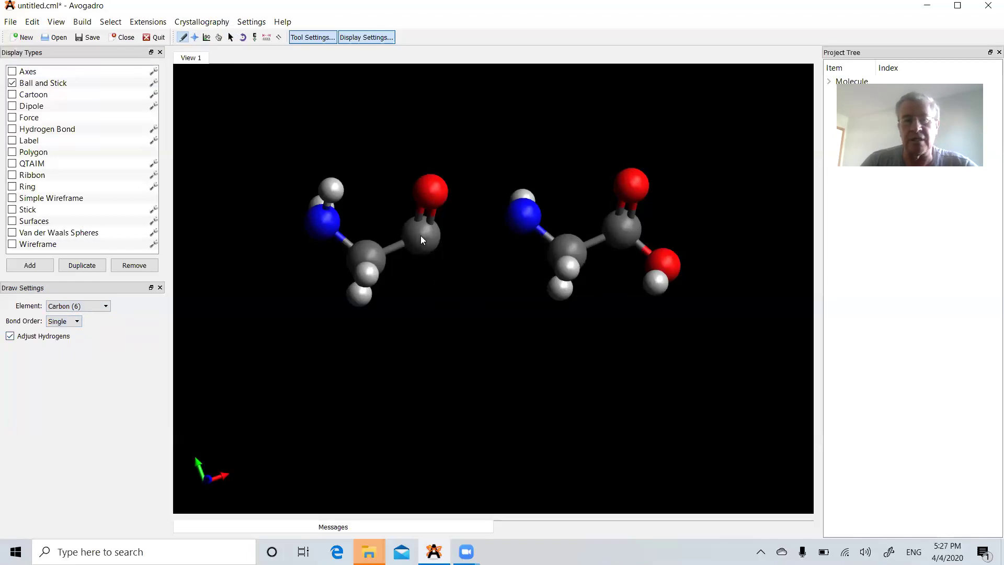
{"action": "left_click_drag", "start_coordinate": [519, 213], "coordinate": [523, 214]}
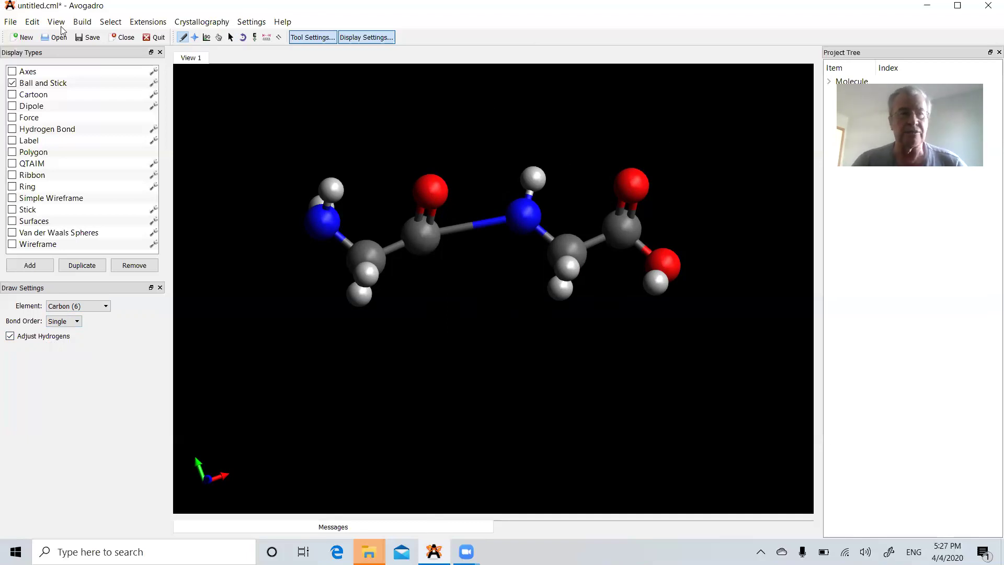
- Optimize the glycylglycine dipeptide's geometry, then bring up the Edit menu
{"action": "left_click", "coordinate": [144, 22]}
{"action": "left_click", "coordinate": [157, 68]}
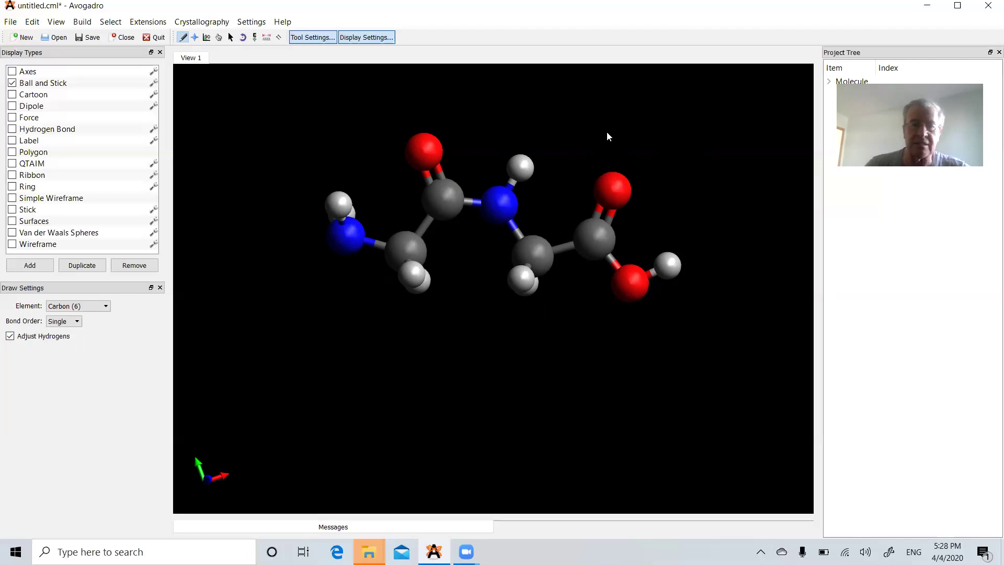
{"action": "left_click", "coordinate": [31, 21]}
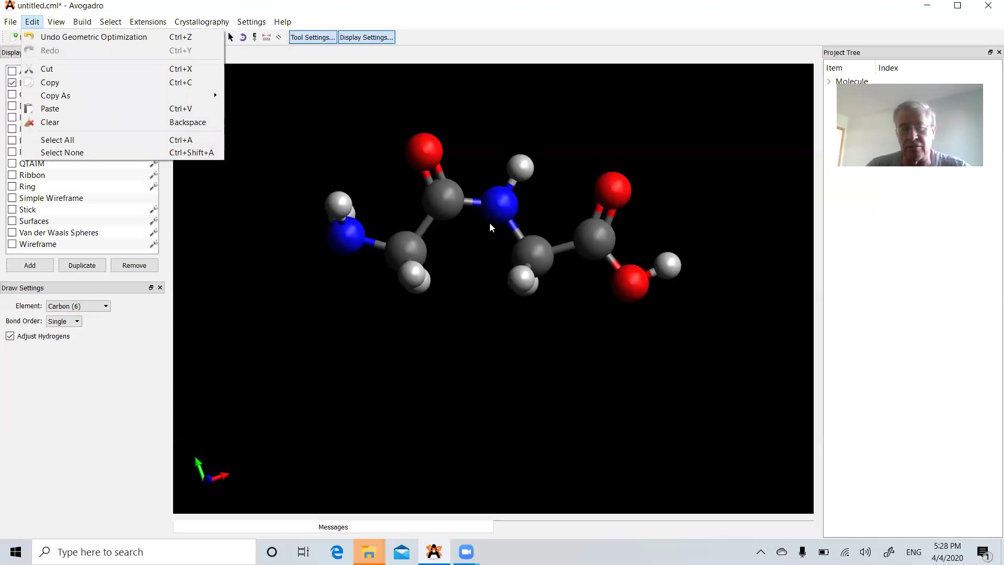
- Use Edit > Clear to remove the dipeptide from the 3-D view
{"action": "left_click", "coordinate": [31, 21]}
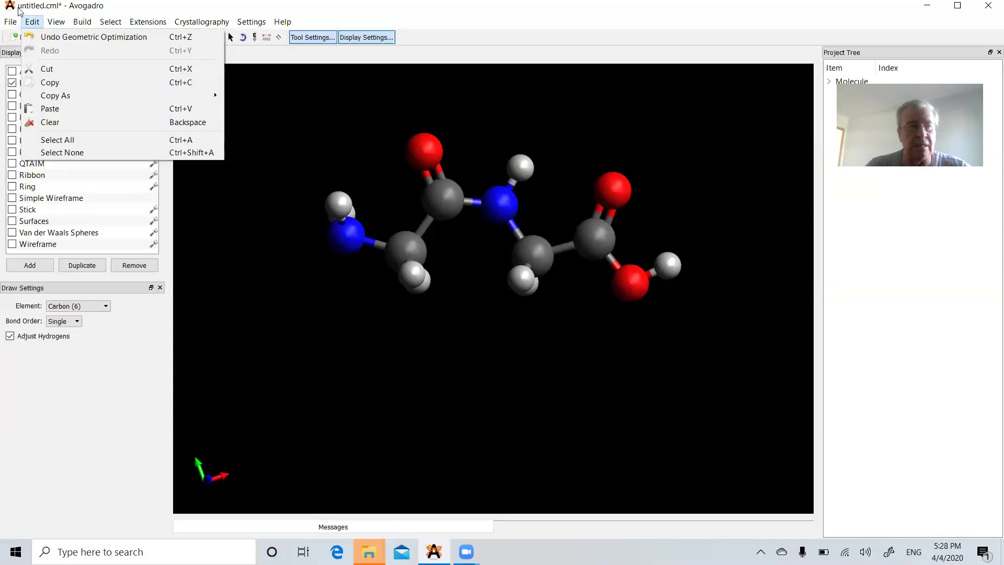
{"action": "left_click", "coordinate": [52, 124]}
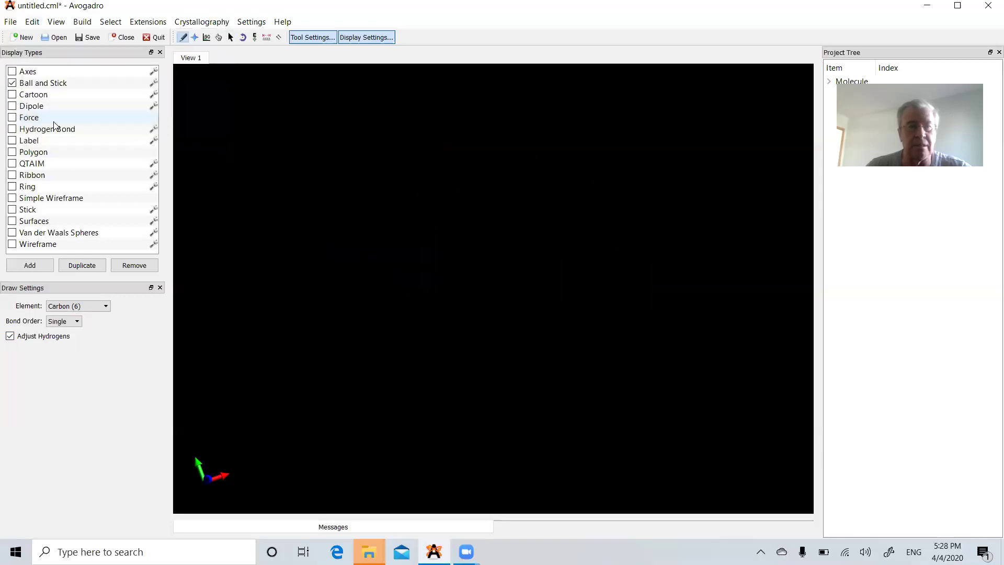
- Open Build > Insert > Peptide, enter the sequence Gly-Gly, and insert it
{"action": "left_click", "coordinate": [82, 22]}
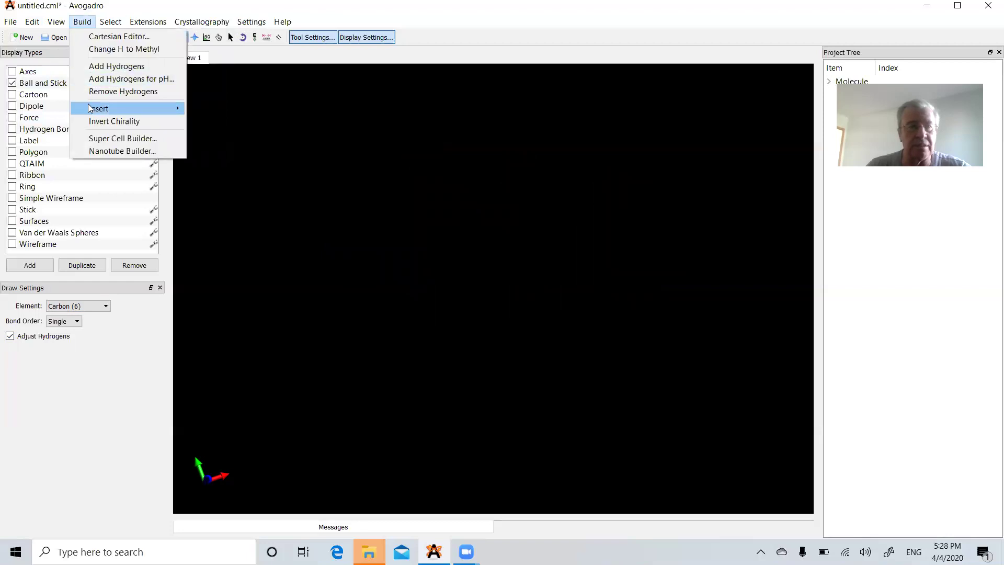
{"action": "mouse_move", "coordinate": [92, 110]}
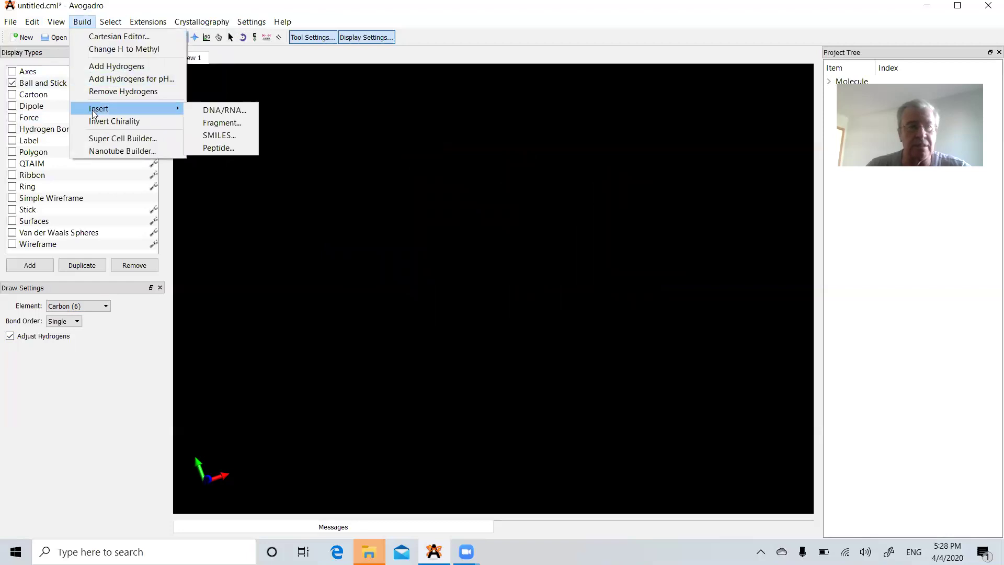
{"action": "left_click", "coordinate": [217, 148]}
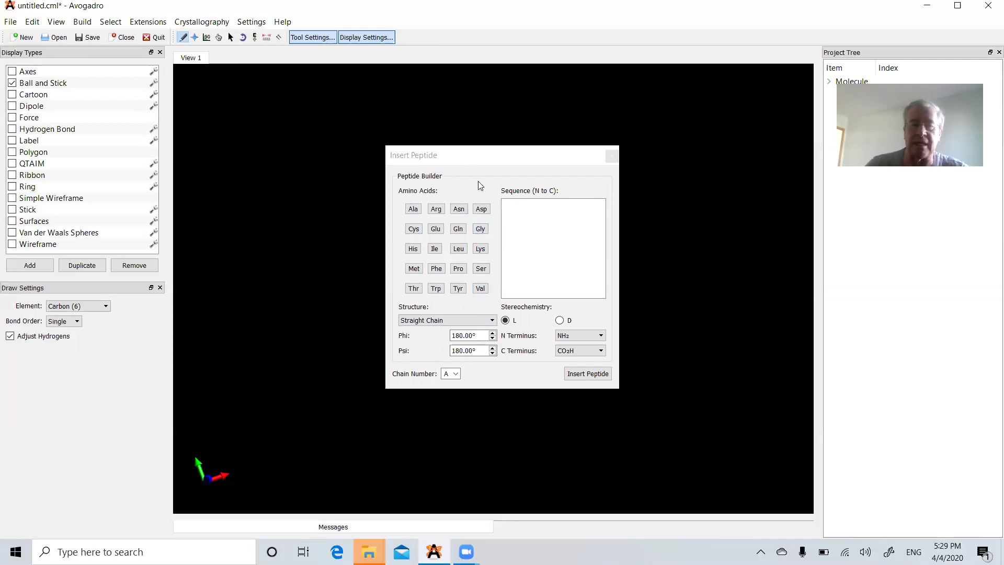
{"action": "left_click", "coordinate": [481, 231]}
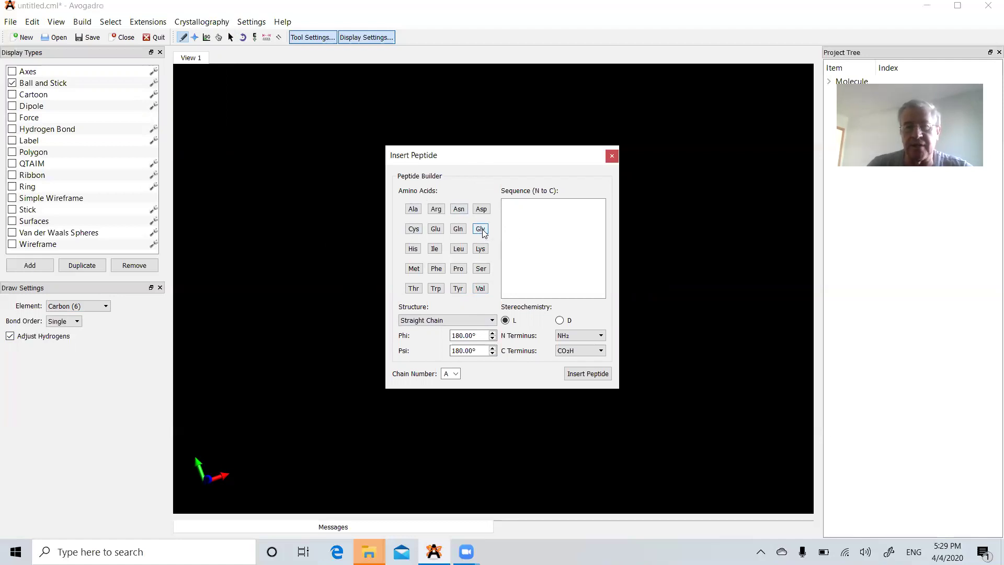
{"action": "left_click", "coordinate": [481, 230]}
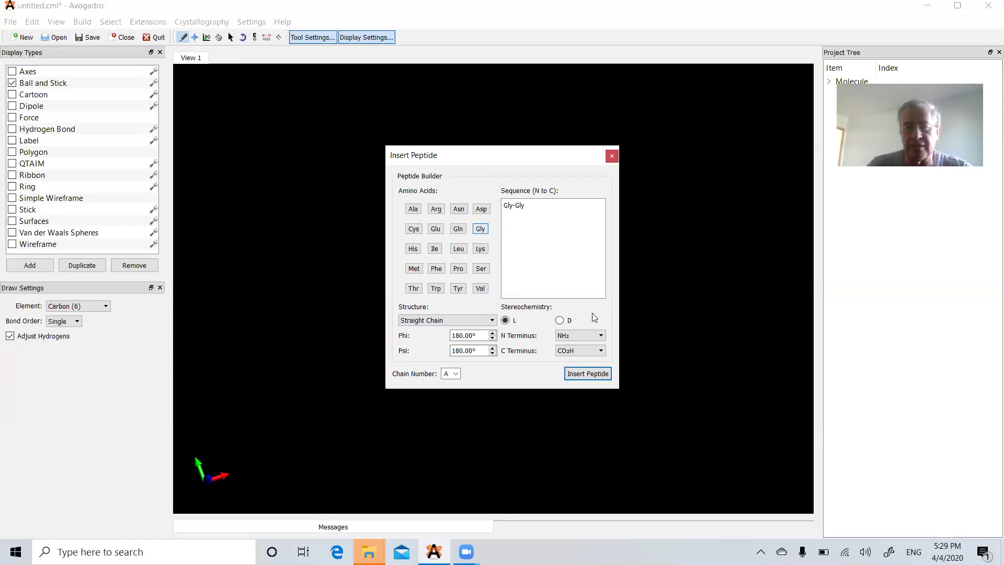
{"action": "left_click", "coordinate": [586, 374]}
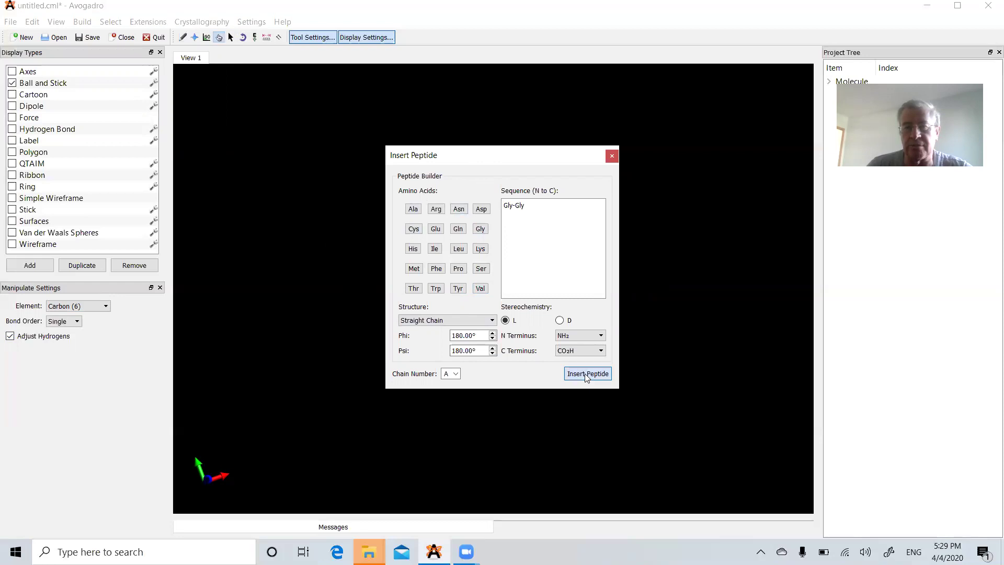
- Close the peptide builder, deselect the Gly-Gly atoms, and rotate and center the dipeptide
{"action": "left_click", "coordinate": [612, 157]}
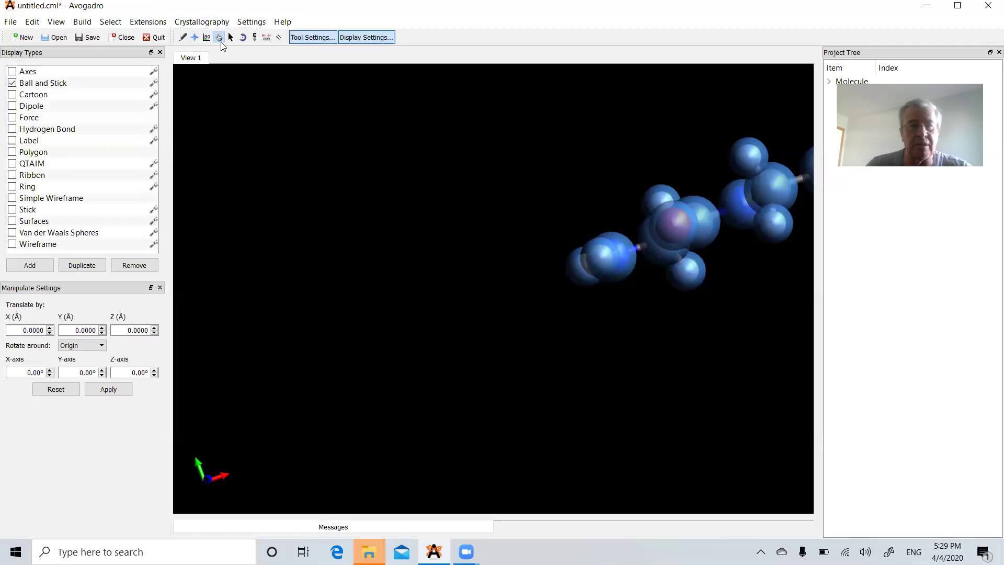
{"action": "left_click", "coordinate": [231, 38]}
{"action": "left_click", "coordinate": [386, 219]}
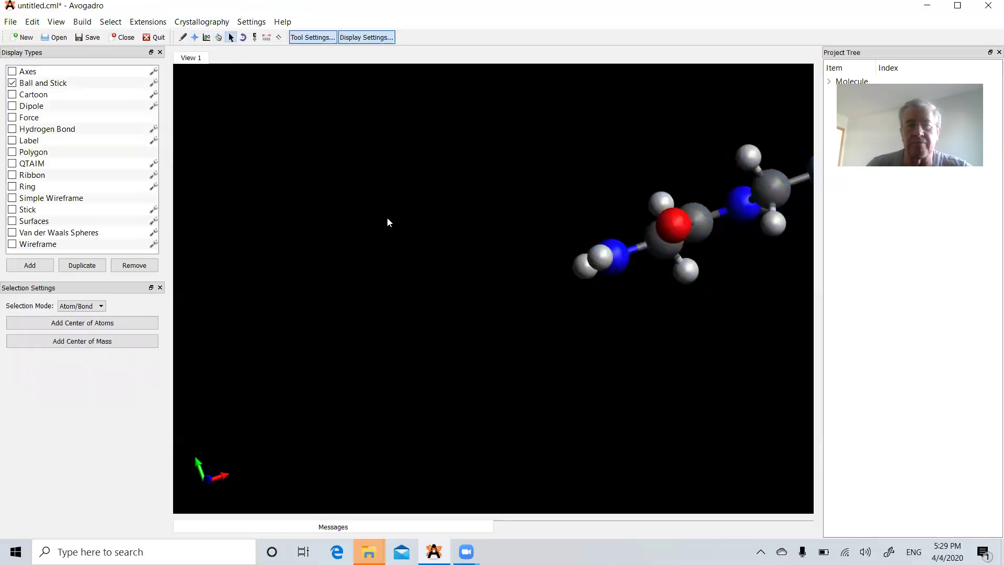
{"action": "left_click", "coordinate": [193, 37]}
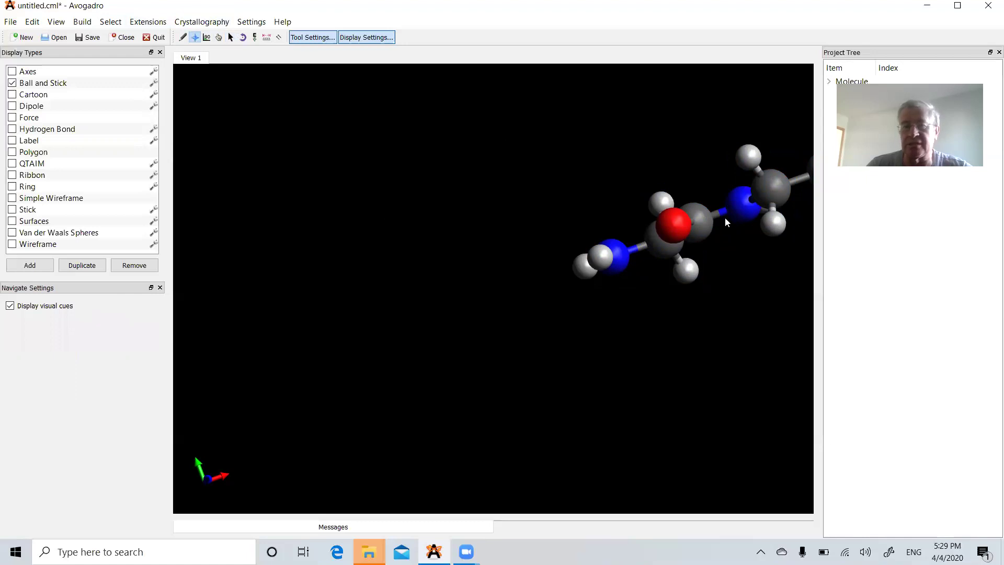
{"action": "mouse_move", "coordinate": [727, 208]}
{"action": "left_mouse_down"}
{"action": "mouse_move", "coordinate": [728, 251]}
{"action": "mouse_move", "coordinate": [729, 228]}
{"action": "left_mouse_up"}
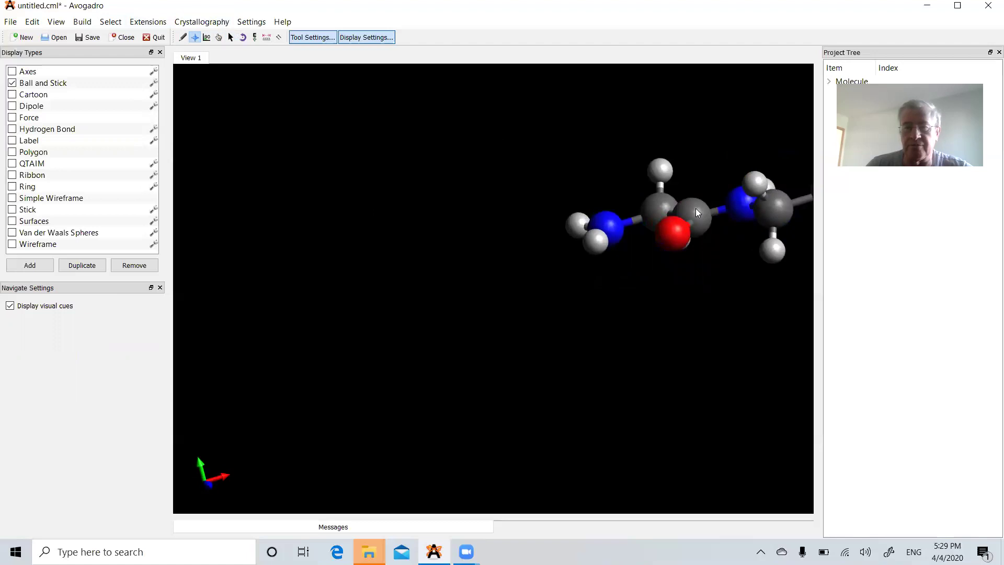
{"action": "right_click_drag", "start_coordinate": [695, 208], "coordinate": [442, 276]}
{"action": "left_click_drag", "start_coordinate": [442, 276], "coordinate": [446, 321]}
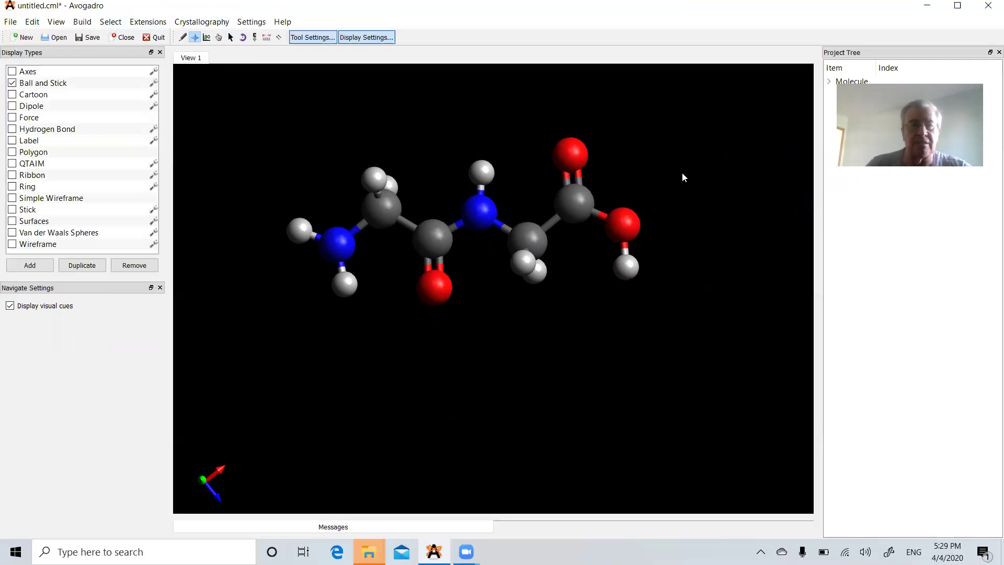
- Use Edit > Clear to remove the Gly-Gly dipeptide
{"action": "left_click", "coordinate": [32, 22]}
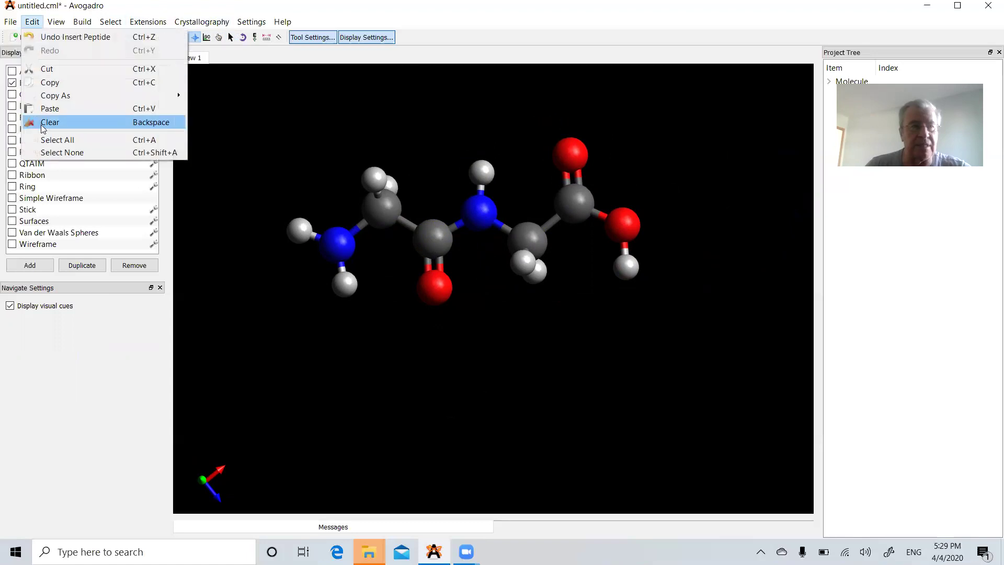
{"action": "left_click", "coordinate": [51, 121]}
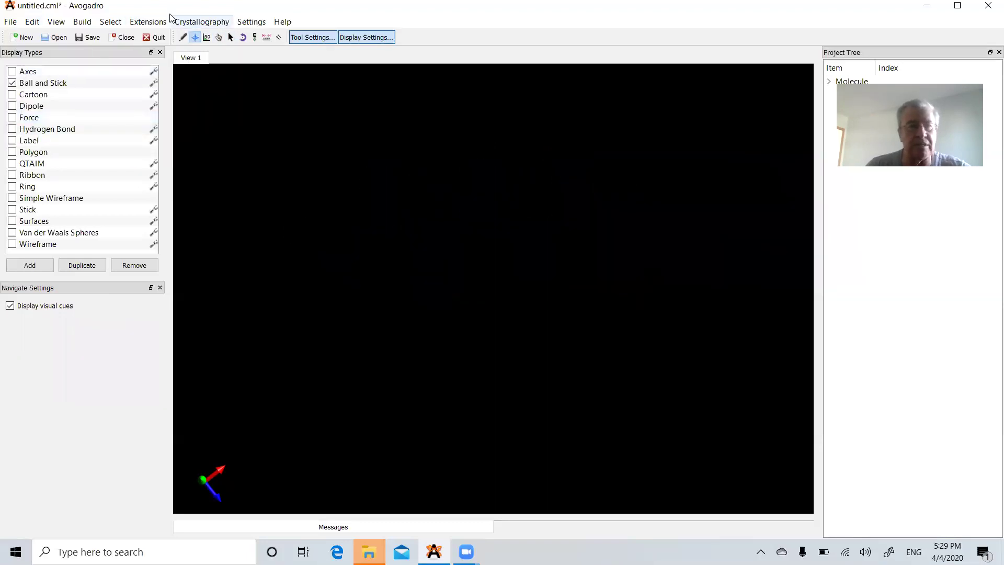
{"action": "left_click", "coordinate": [82, 22]}
- Reopen the peptide builder, erase Gly-Gly from the Sequence box, and add Ile
{"action": "mouse_move", "coordinate": [126, 109]}
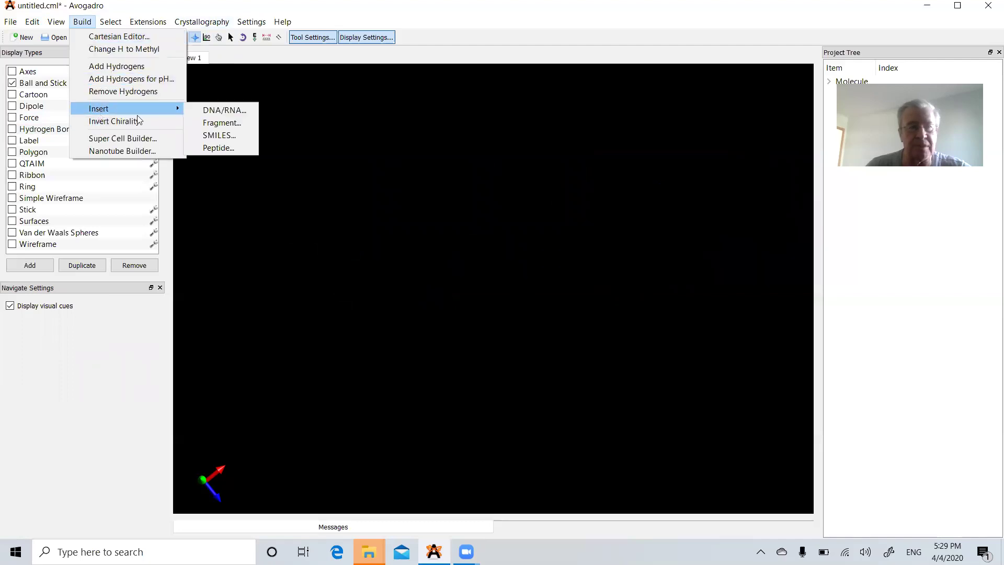
{"action": "left_click", "coordinate": [228, 148]}
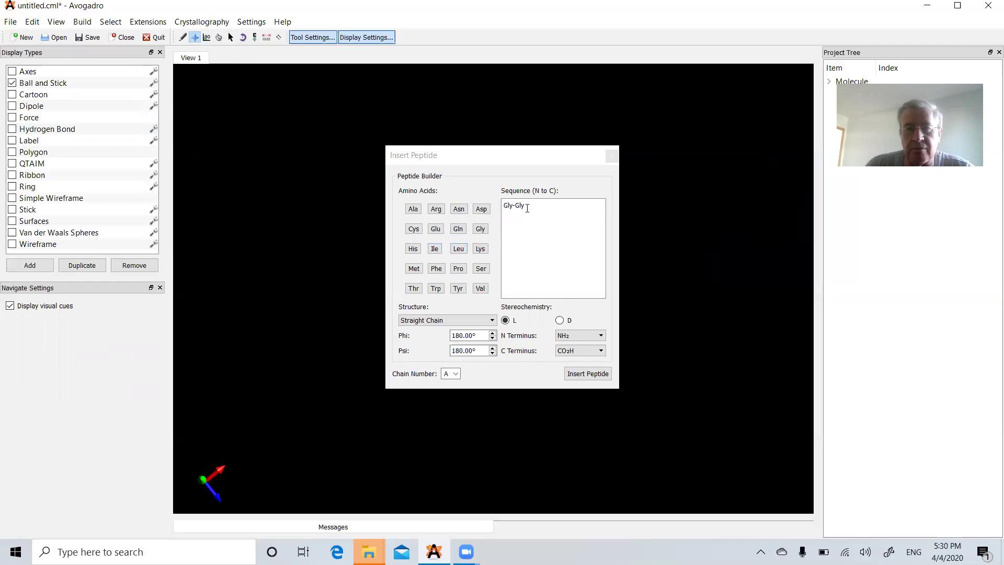
{"action": "left_click", "coordinate": [527, 208]}
{"action": "key", "text": "BackSpace"}
{"action": "key", "text": "BackSpace"}
{"action": "key", "text": "BackSpace"}
{"action": "key", "text": "BackSpace"}
{"action": "key", "text": "BackSpace"}
{"action": "key", "text": "BackSpace"}
{"action": "key", "text": "BackSpace"}
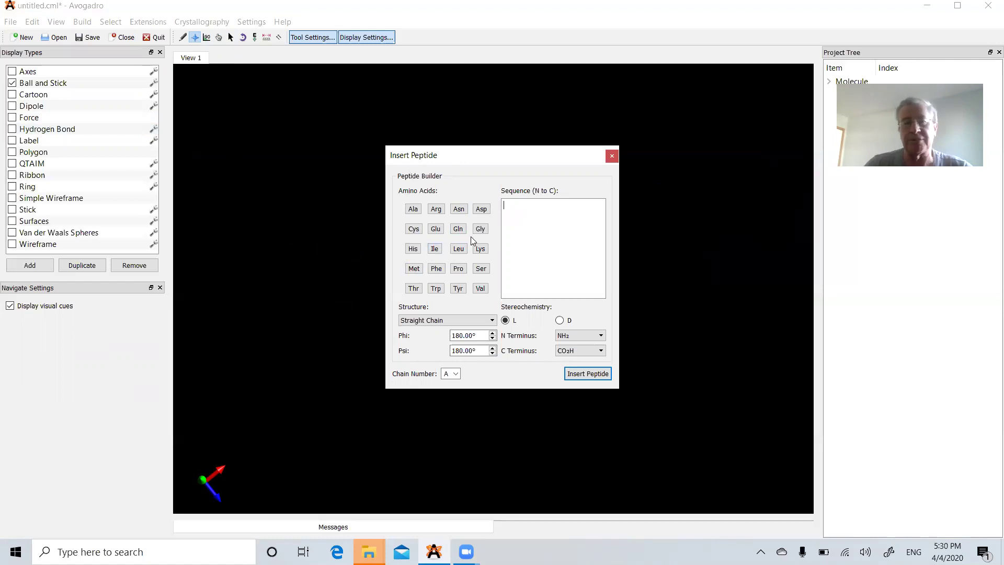
{"action": "left_click", "coordinate": [430, 251]}
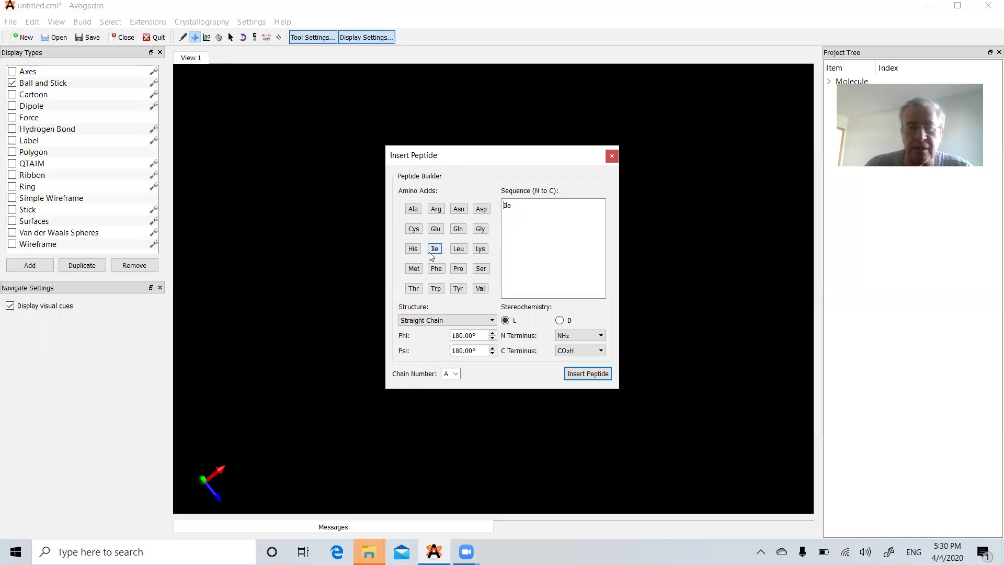
- Insert the Ile residue, close the peptide builder, and clear the atom selection
{"action": "left_click", "coordinate": [581, 375]}
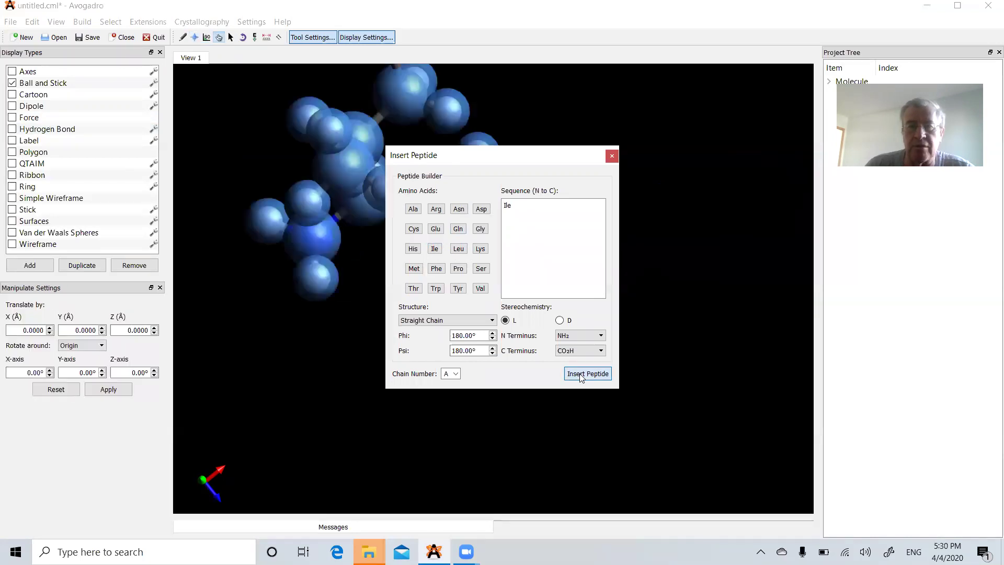
{"action": "left_click", "coordinate": [612, 156]}
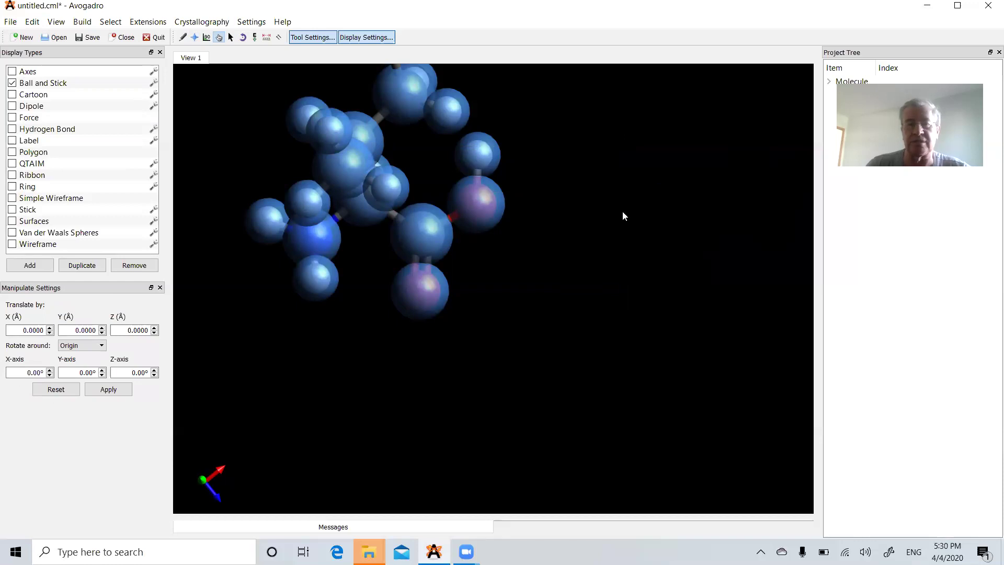
{"action": "left_click", "coordinate": [230, 37]}
{"action": "left_click", "coordinate": [518, 220]}
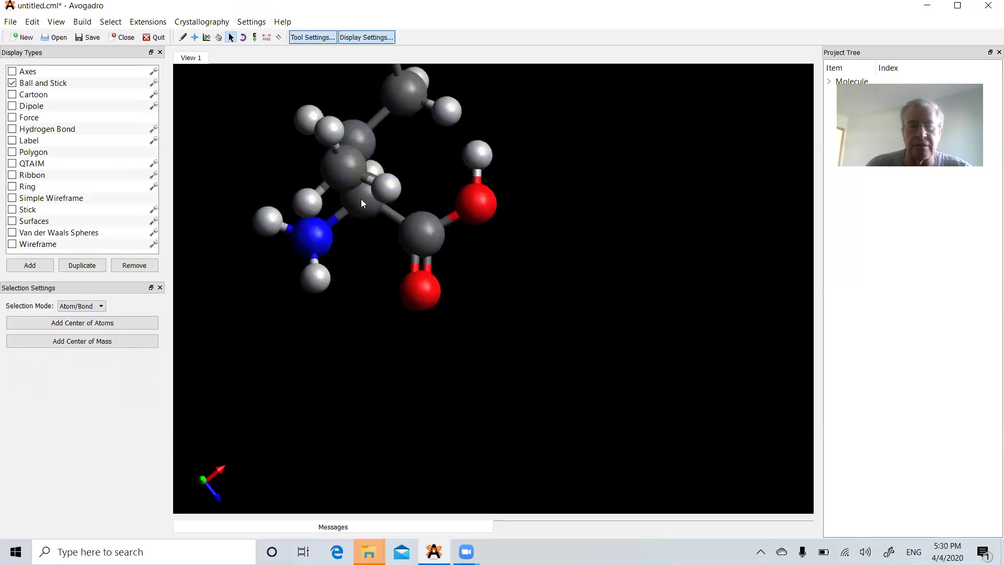
- Rotate and pan the isoleucine model to view it from several angles
{"action": "left_click", "coordinate": [194, 37]}
{"action": "left_click_drag", "start_coordinate": [369, 193], "coordinate": [471, 192]}
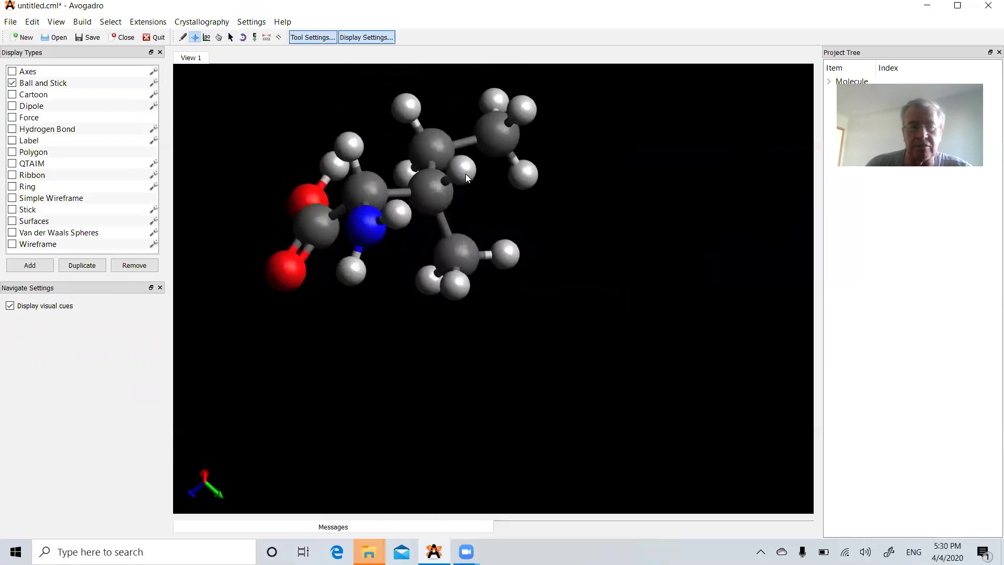
{"action": "right_click_drag", "start_coordinate": [455, 195], "coordinate": [529, 244]}
{"action": "left_click_drag", "start_coordinate": [529, 244], "coordinate": [553, 453]}
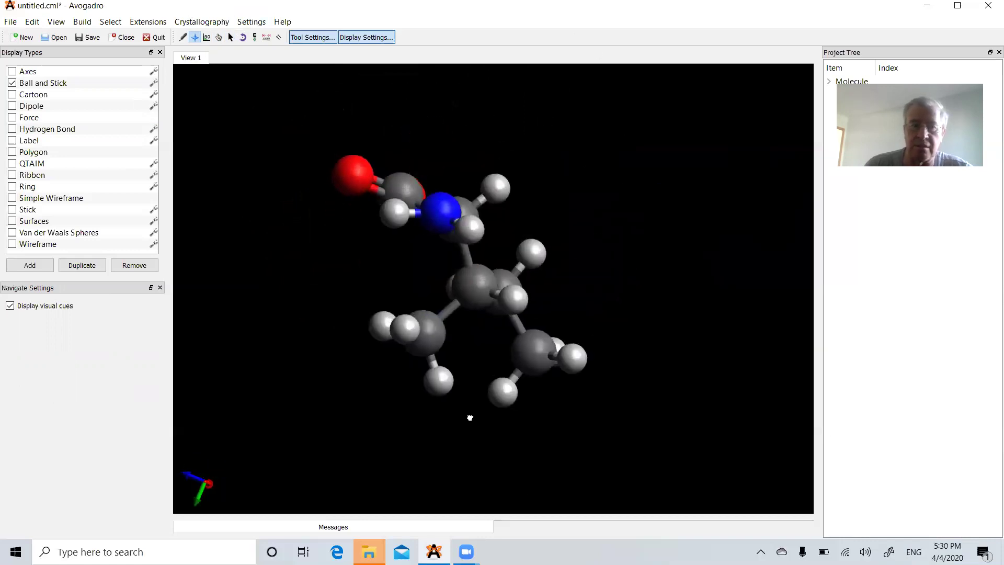
{"action": "left_click_drag", "start_coordinate": [468, 417], "coordinate": [302, 490]}
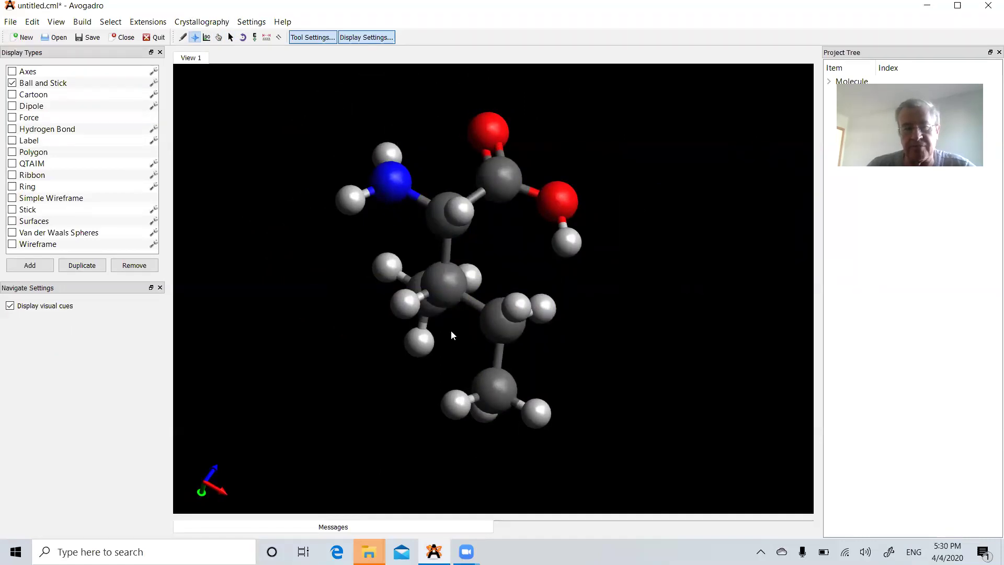
{"action": "left_click_drag", "start_coordinate": [451, 333], "coordinate": [494, 323]}
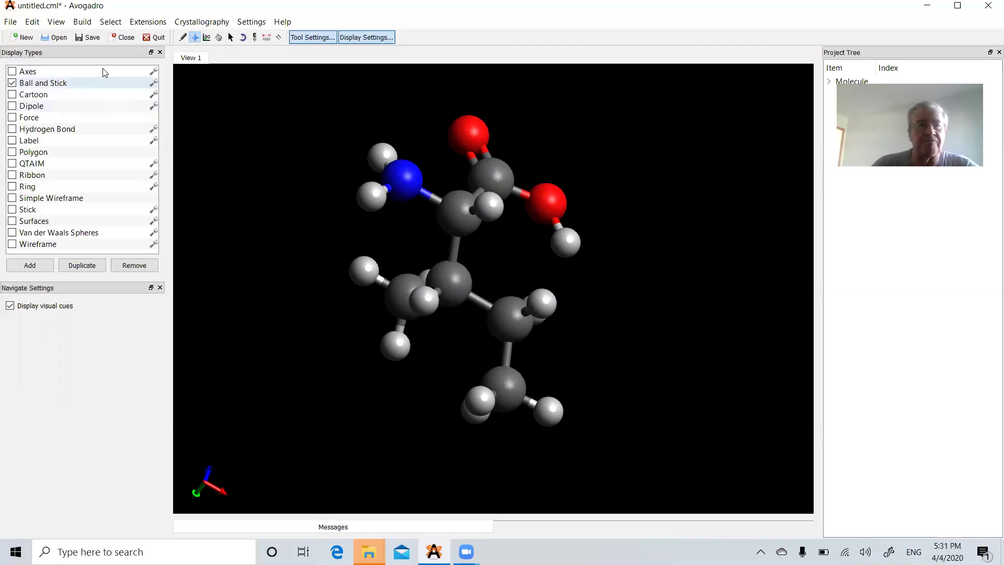
- Clear the isoleucine and reopen the peptide builder with its sequence box selected
{"action": "left_click", "coordinate": [33, 23]}
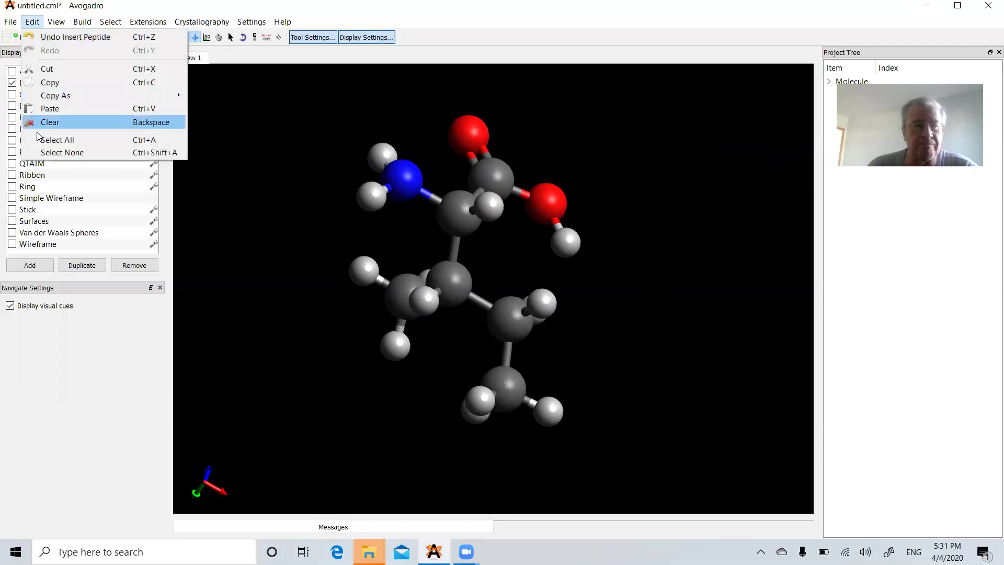
{"action": "left_click", "coordinate": [55, 122]}
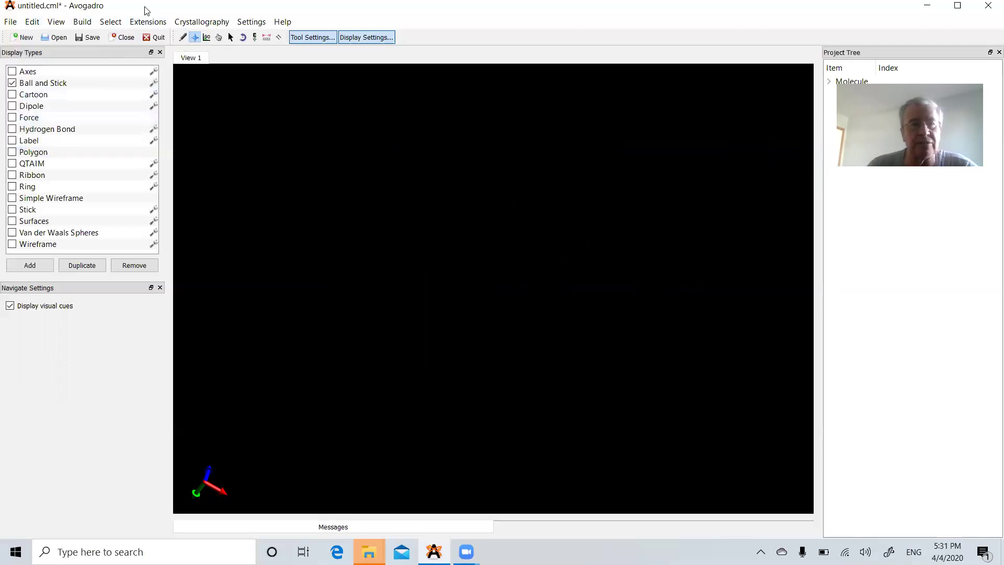
{"action": "left_click", "coordinate": [83, 23]}
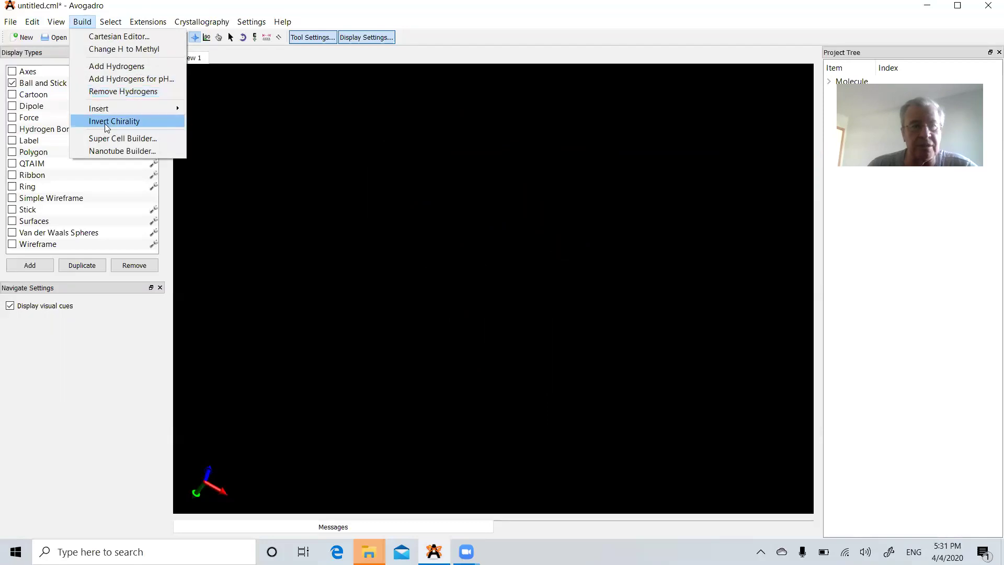
{"action": "mouse_move", "coordinate": [107, 108]}
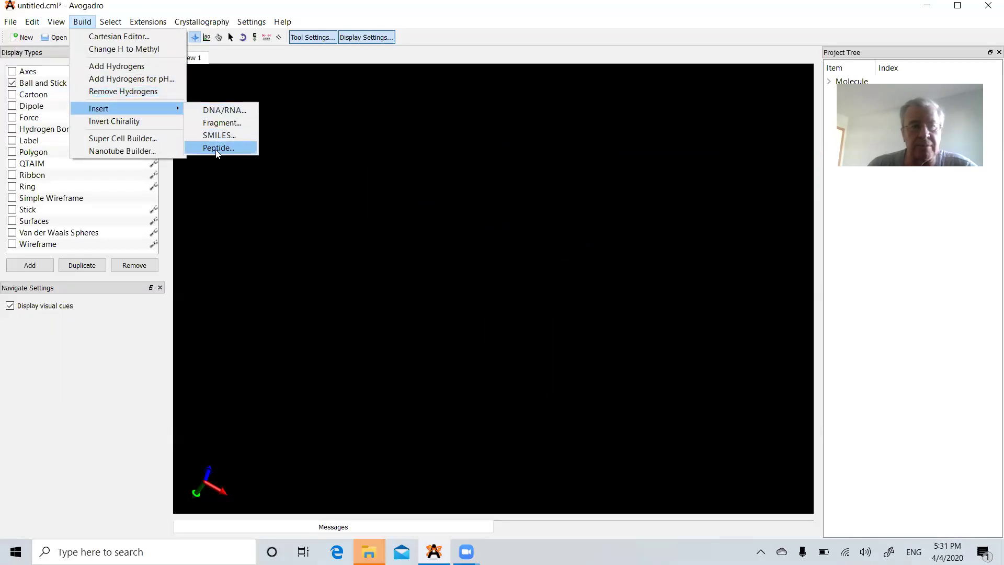
{"action": "left_click", "coordinate": [218, 148]}
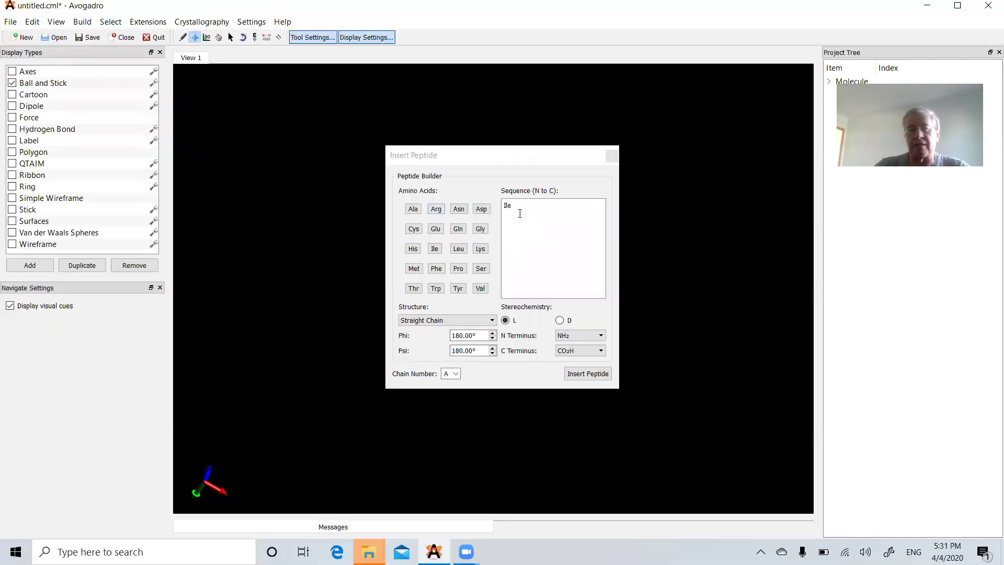
{"action": "left_click", "coordinate": [542, 217]}
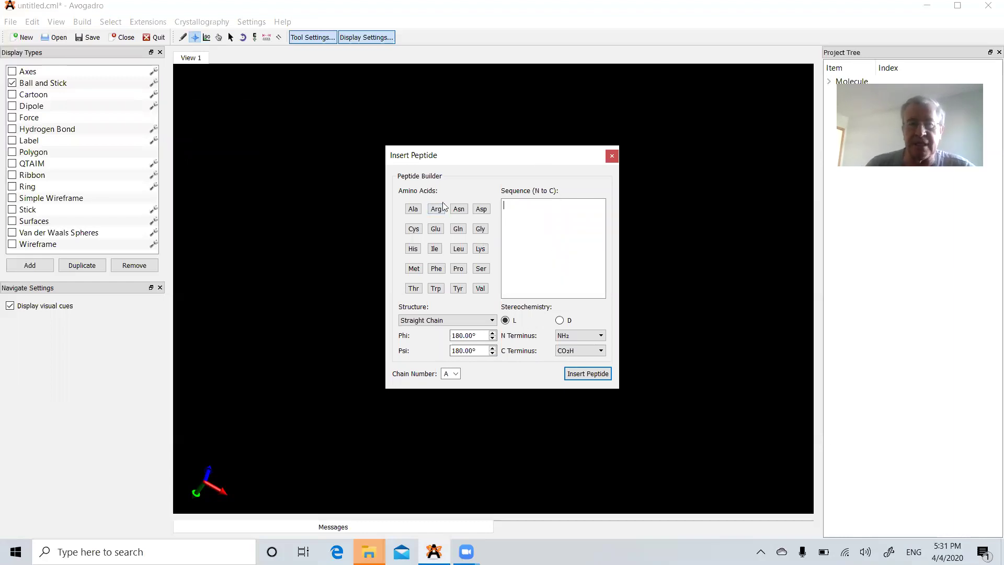
- Enter the sequence Ala-Gln-Lys-His-Phe-Pro-Pro in the peptide builder
{"action": "left_click", "coordinate": [413, 209]}
{"action": "left_click", "coordinate": [458, 229]}
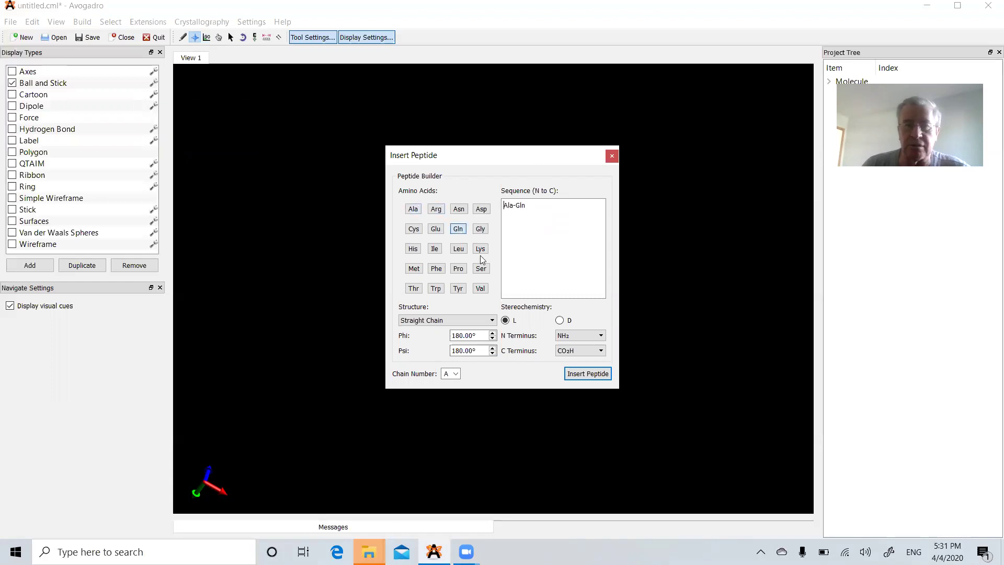
{"action": "left_click", "coordinate": [482, 250]}
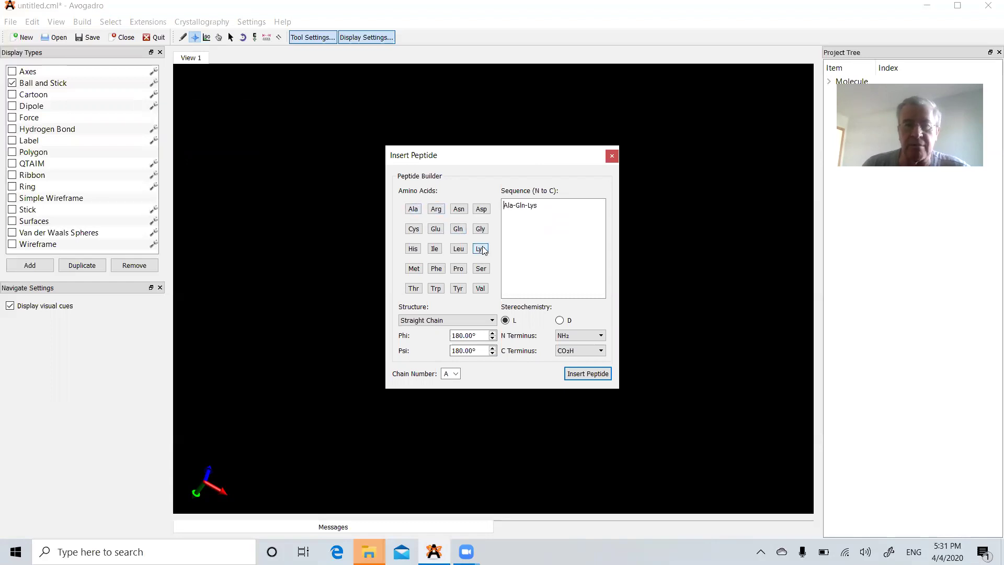
{"action": "left_click", "coordinate": [413, 249]}
{"action": "left_click", "coordinate": [436, 269]}
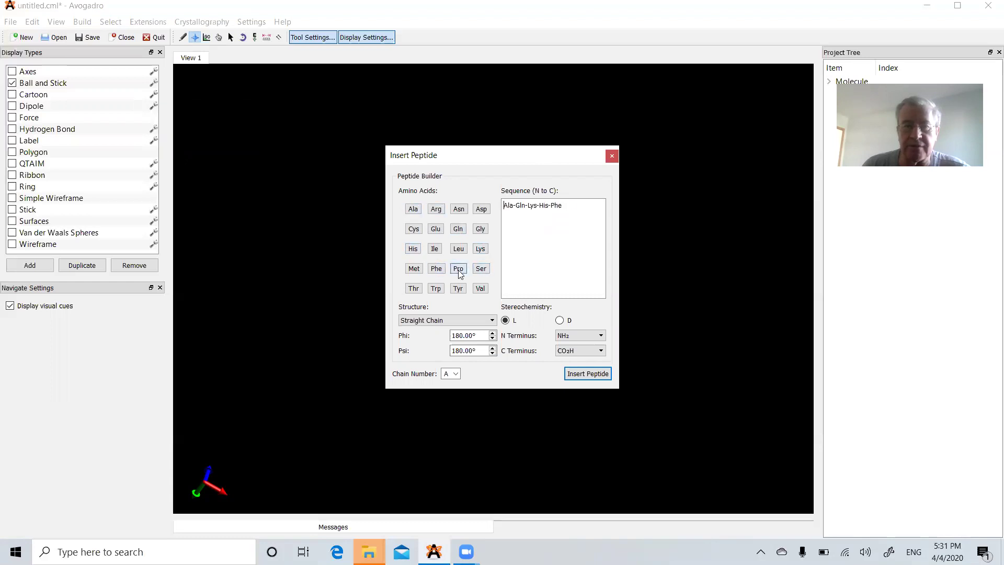
{"action": "left_click", "coordinate": [458, 268]}
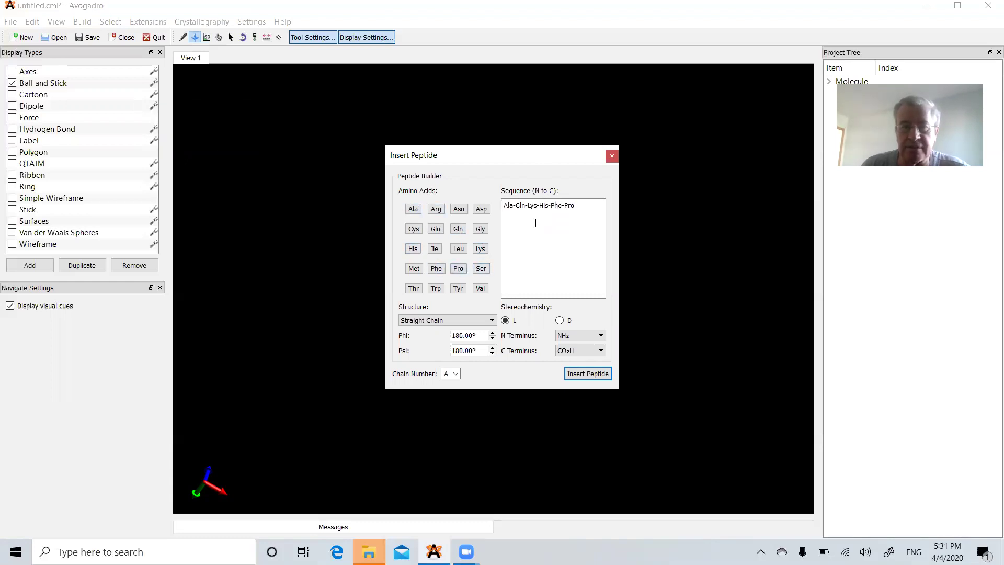
{"action": "left_click", "coordinate": [458, 269]}
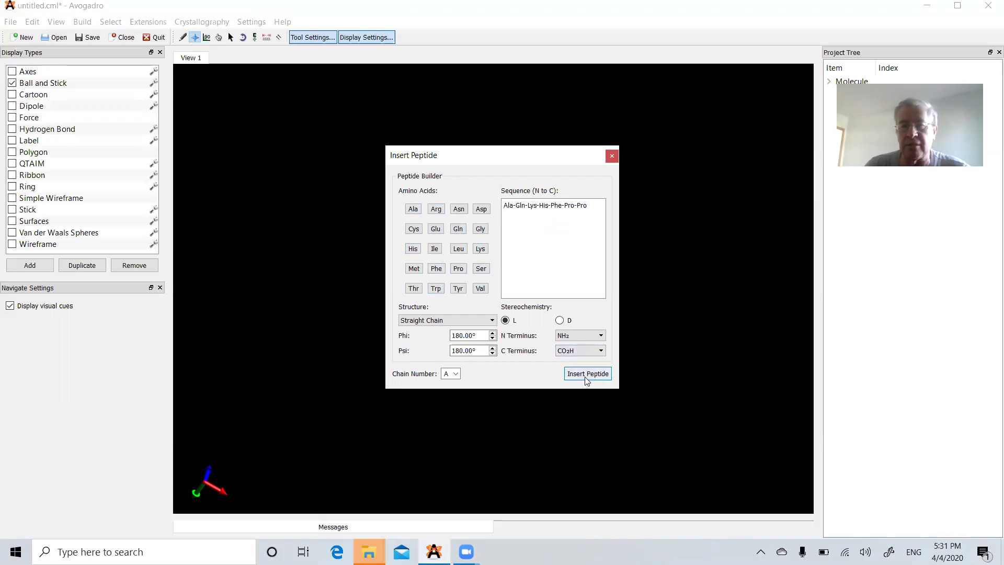
- Insert the Ala-Gln-Lys-His-Phe-Pro-Pro peptide, close the builder, and deselect it
{"action": "left_click", "coordinate": [586, 374]}
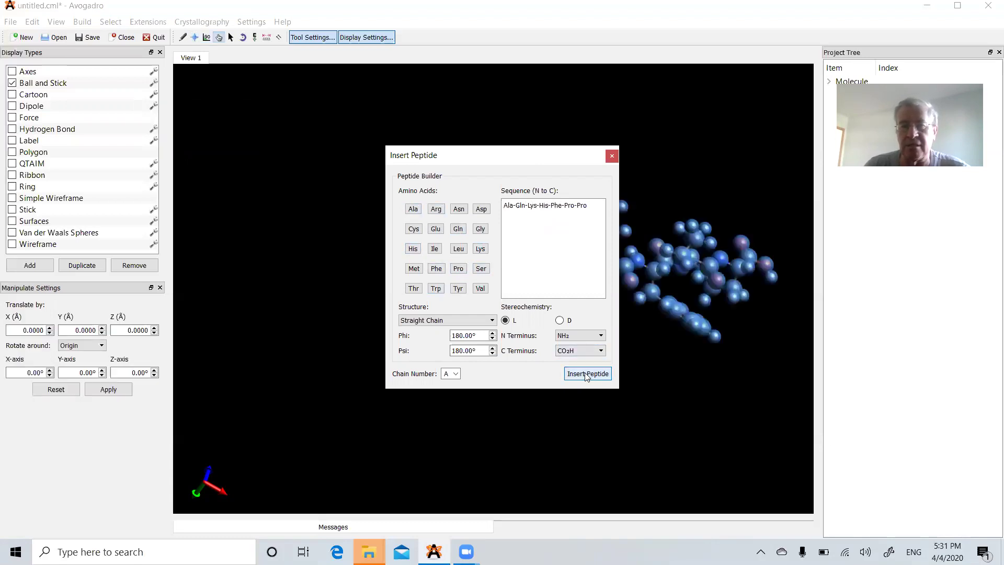
{"action": "left_click", "coordinate": [610, 158]}
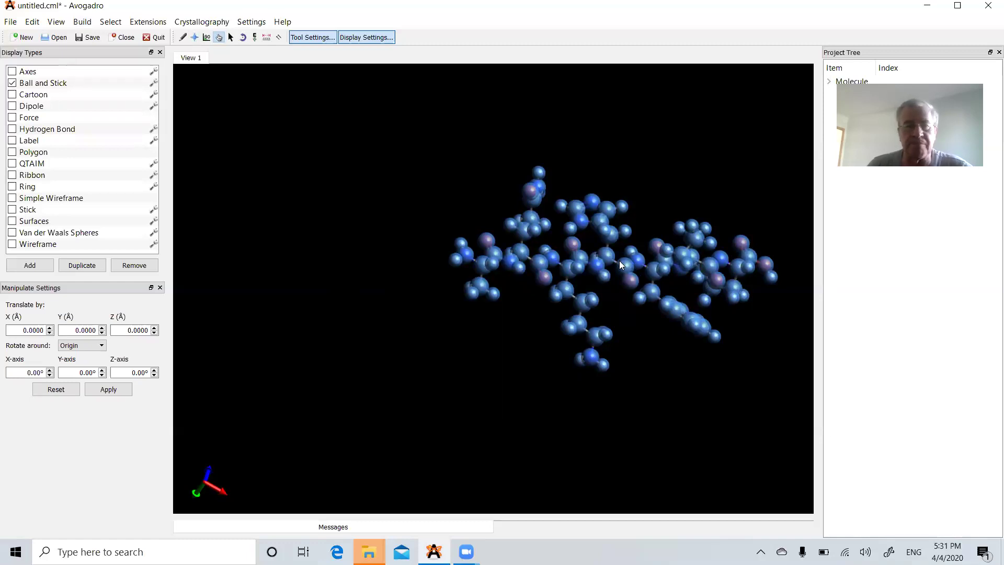
{"action": "left_click", "coordinate": [230, 38]}
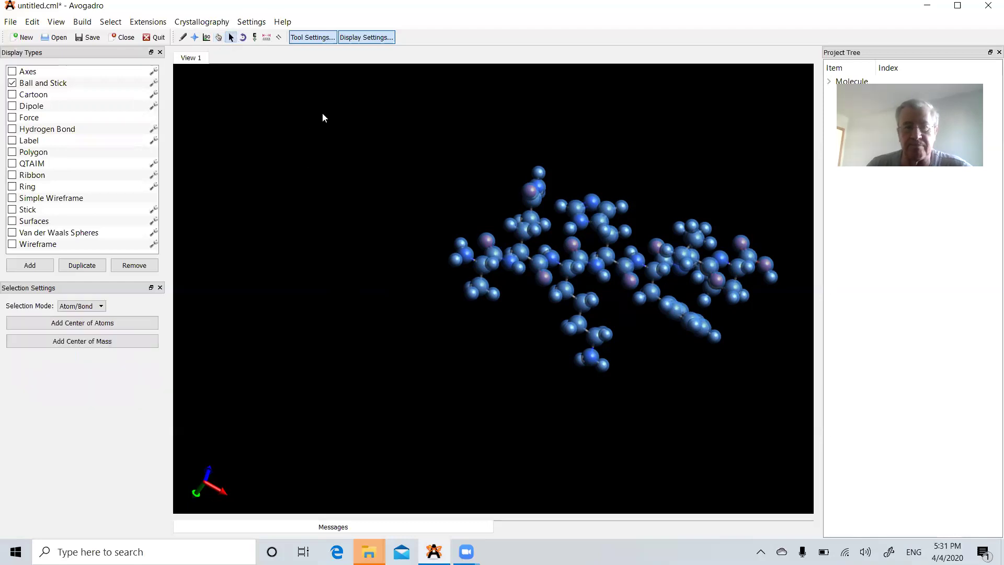
{"action": "left_click", "coordinate": [323, 117]}
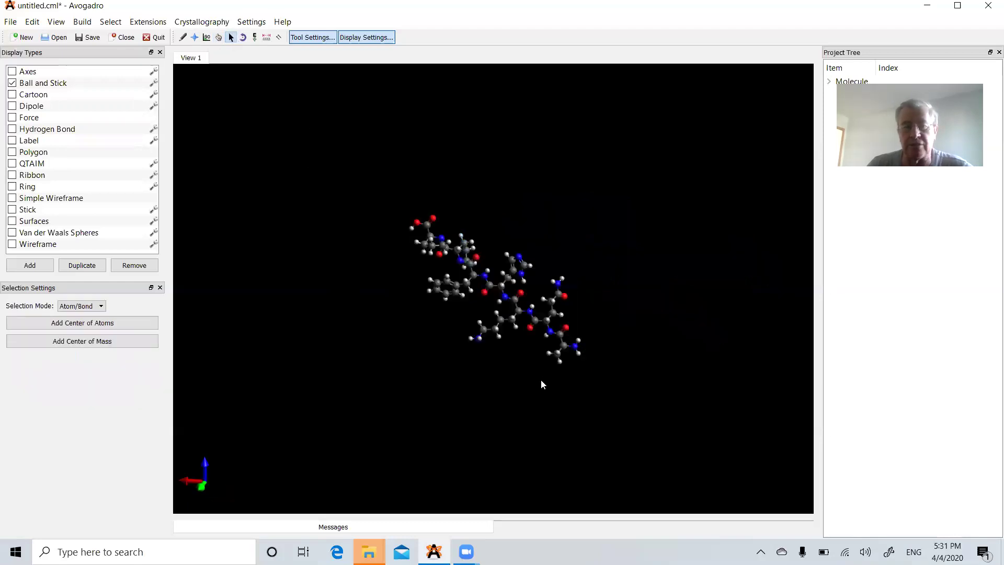
- Zoom and rotate the view so the peptide chain lies flat across it
{"action": "scroll", "coordinate": [503, 287], "scroll_direction": "up", "scroll_amount": 10}
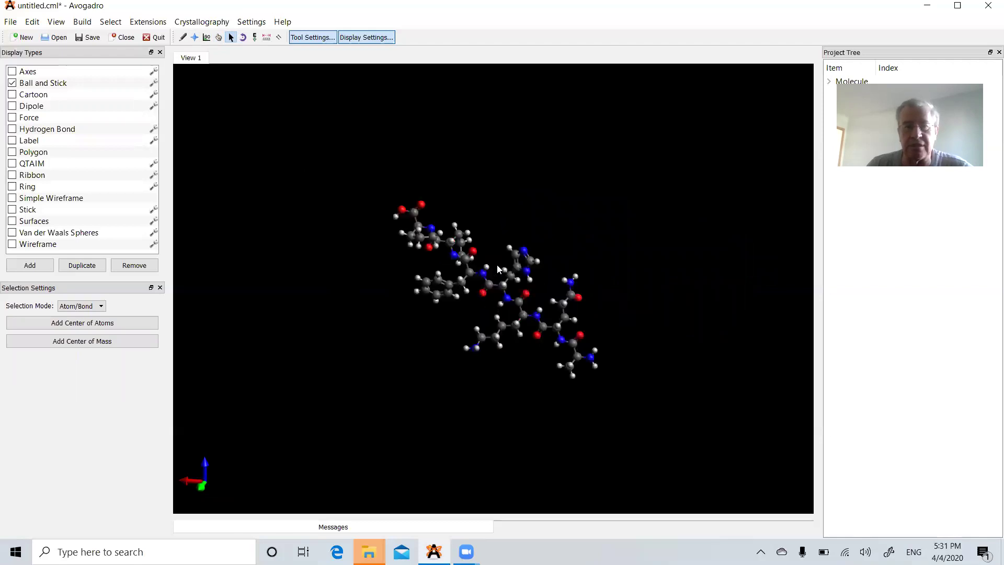
{"action": "scroll", "coordinate": [514, 339], "scroll_direction": "down", "scroll_amount": 2}
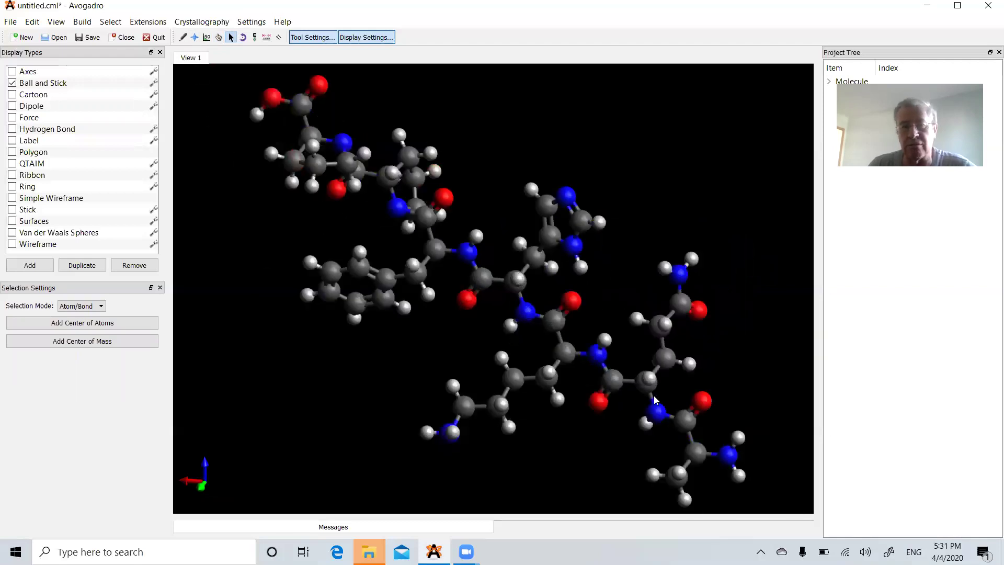
{"action": "left_click", "coordinate": [194, 38]}
{"action": "left_click_drag", "start_coordinate": [673, 239], "coordinate": [591, 202]}
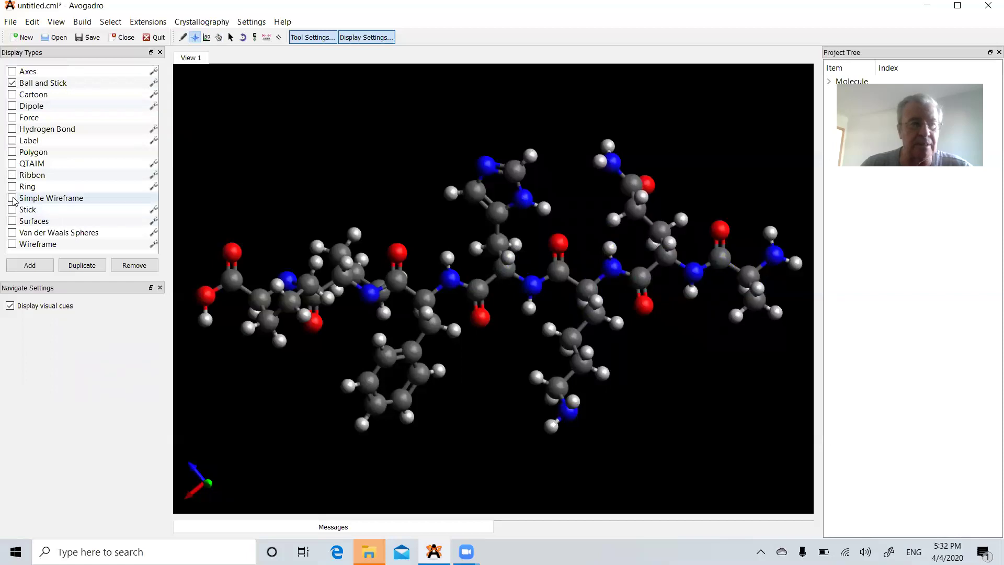
- Turn off Ball and Stick and Simple Wireframe, leaving only Stick display enabled
{"action": "left_click", "coordinate": [11, 82]}
{"action": "left_click", "coordinate": [12, 82]}
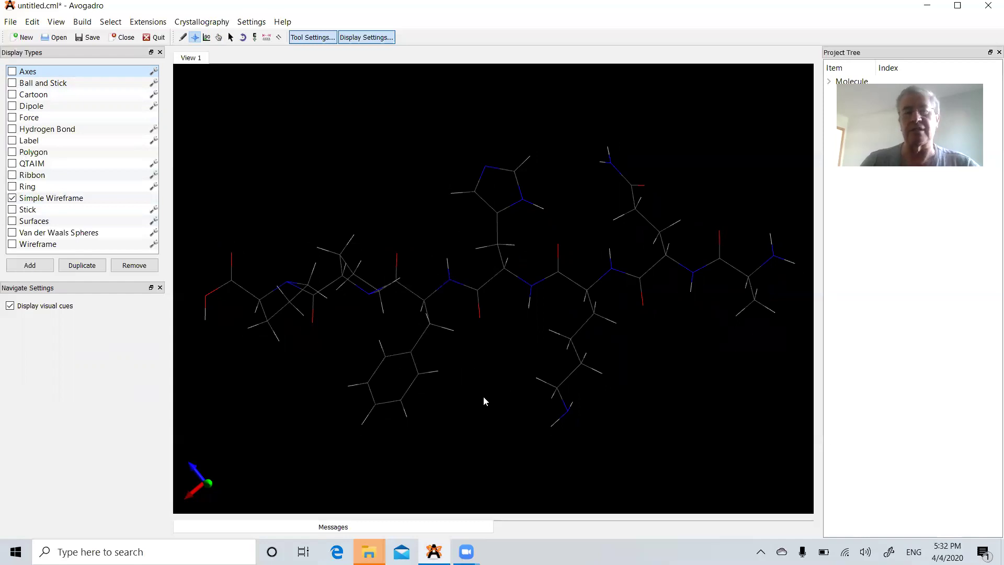
{"action": "left_click", "coordinate": [11, 210]}
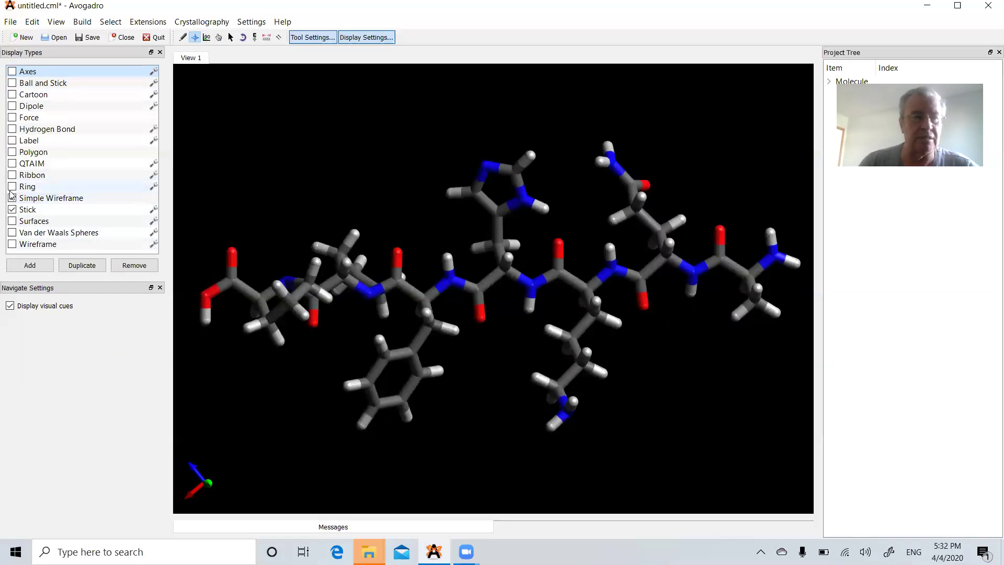
{"action": "left_click", "coordinate": [11, 198]}
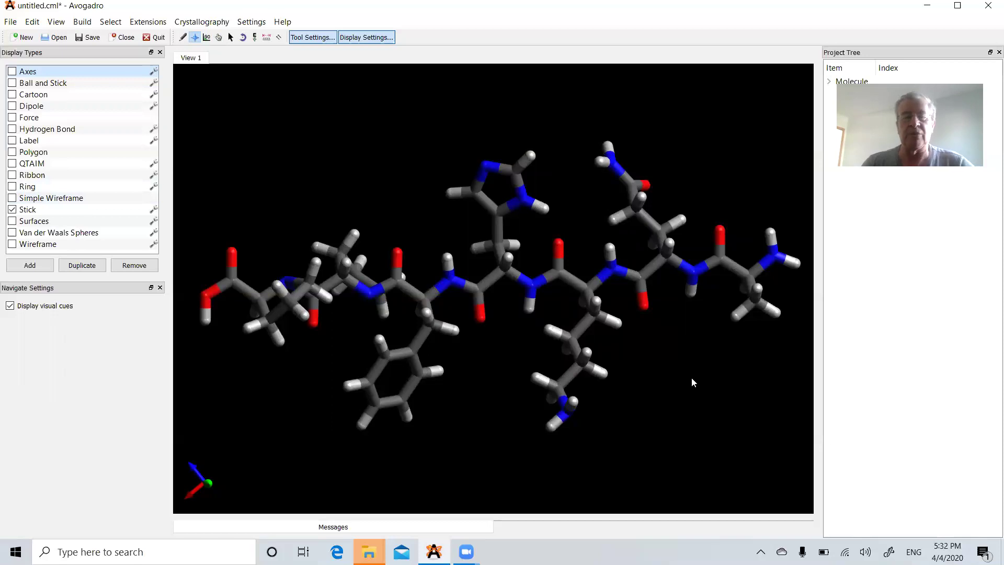